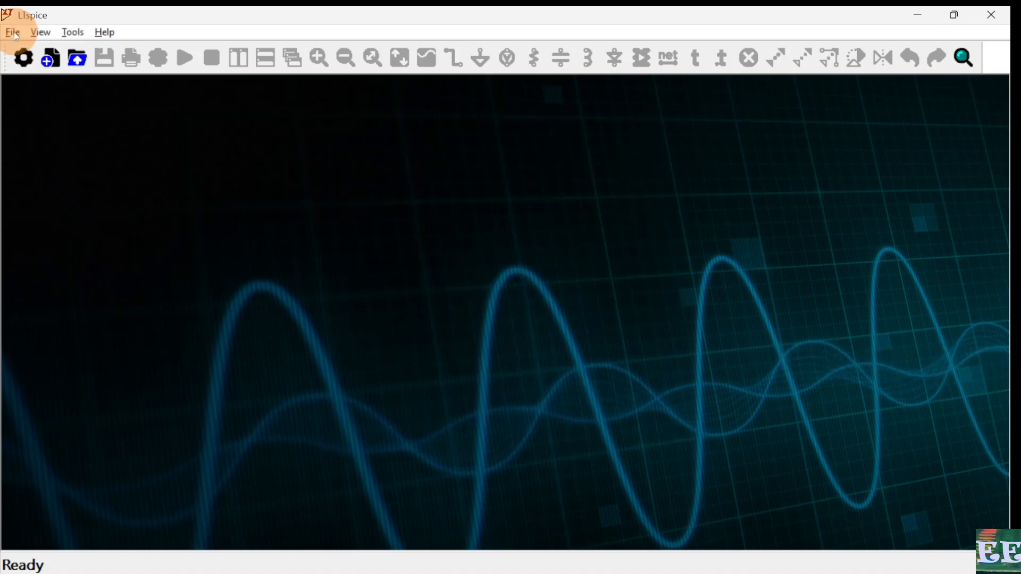
# Open the OpAmpCircuitOriginal schematic and delete the OP27 op amp U1 from the circuit
pyautogui.click(13, 33)
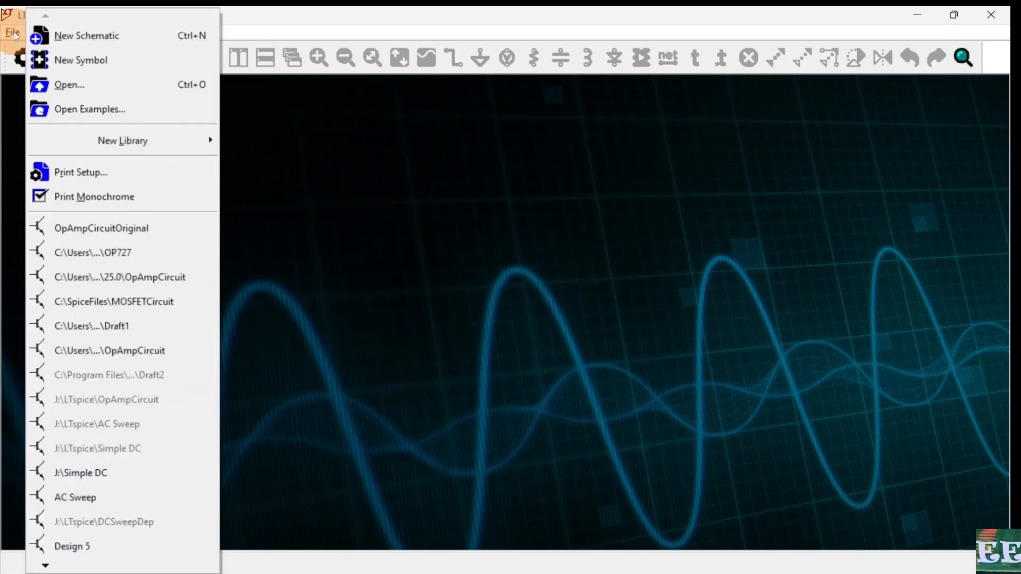
pyautogui.click(108, 238)
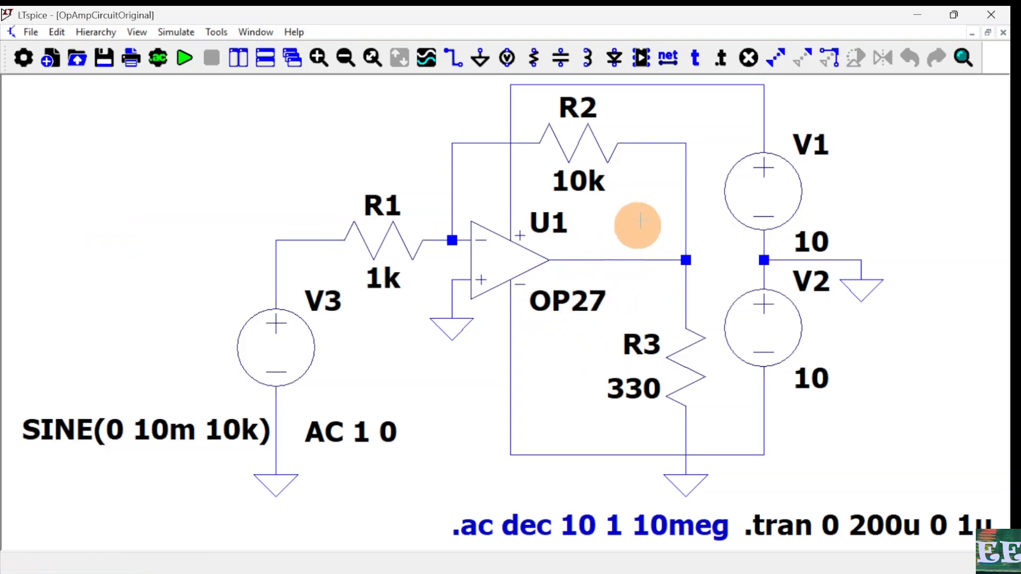
pyautogui.click(748, 58)
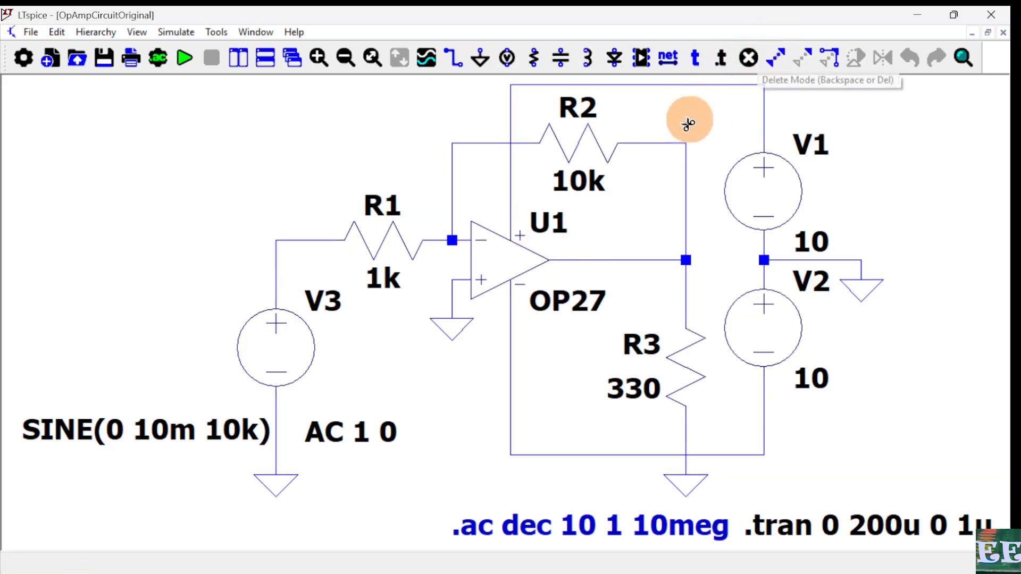
pyautogui.click(527, 260)
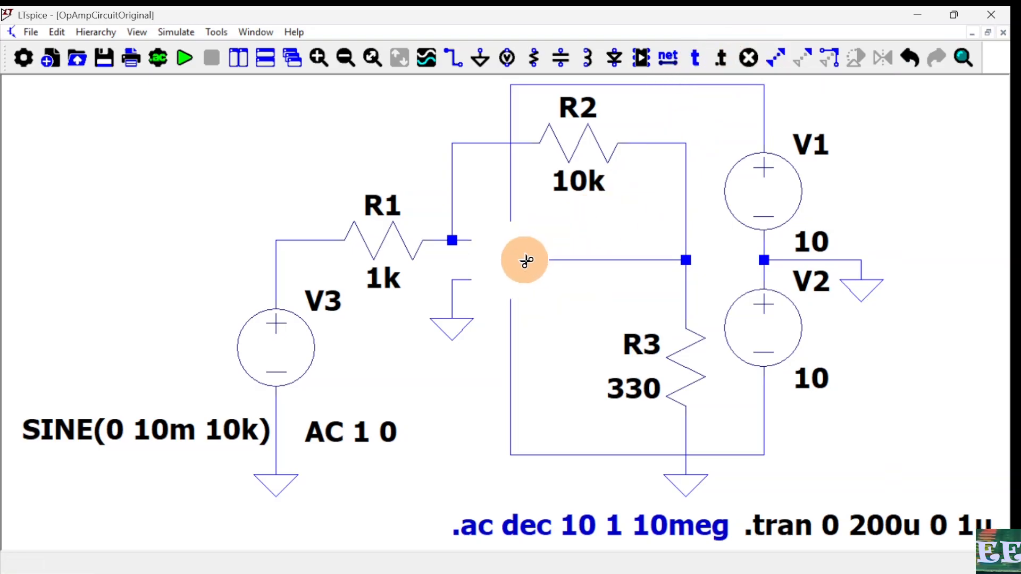
# Place the generic opamp2 symbol from the OpAmps library in the gap left by the removed op amp, aligned with the existing wires
pyautogui.click(641, 56)
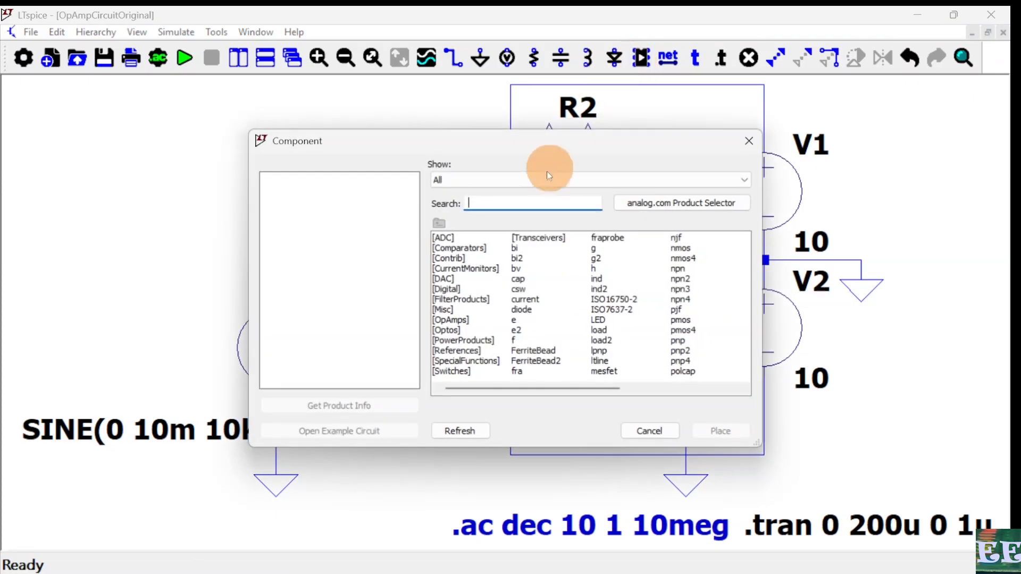
pyautogui.doubleClick(454, 322)
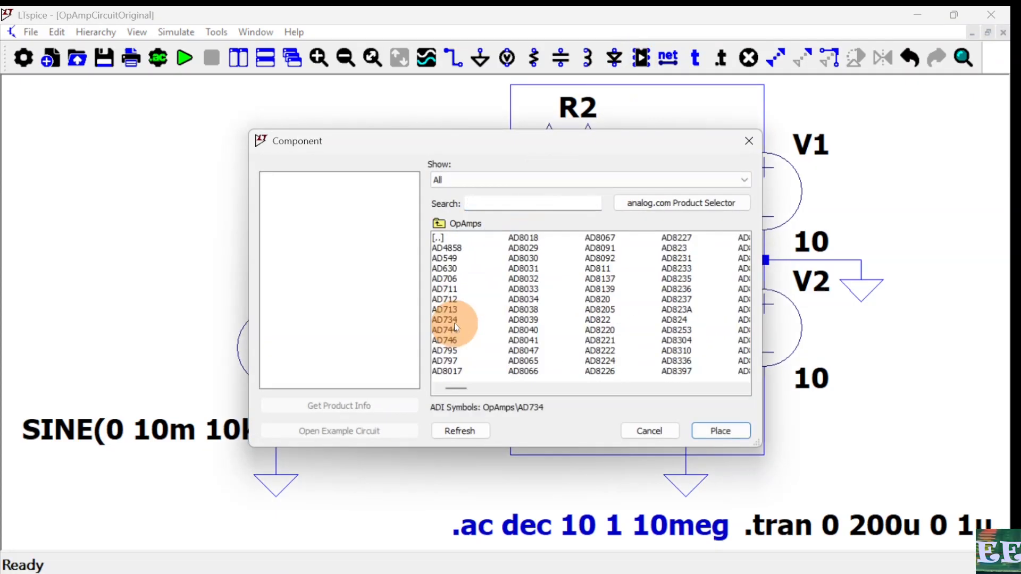
pyautogui.moveTo(456, 388); pyautogui.dragTo(729, 392)
pyautogui.click(599, 238)
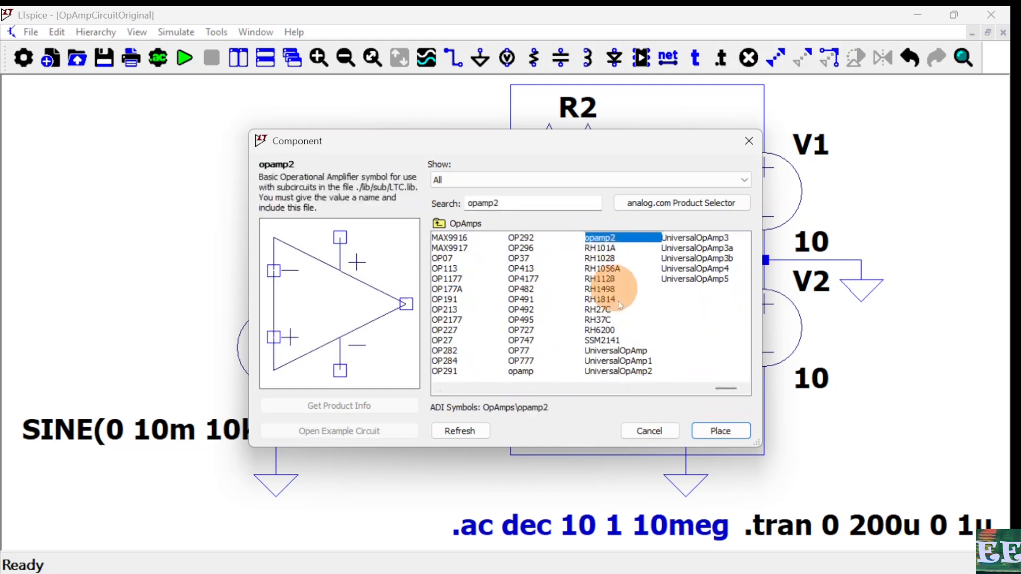
pyautogui.click(710, 437)
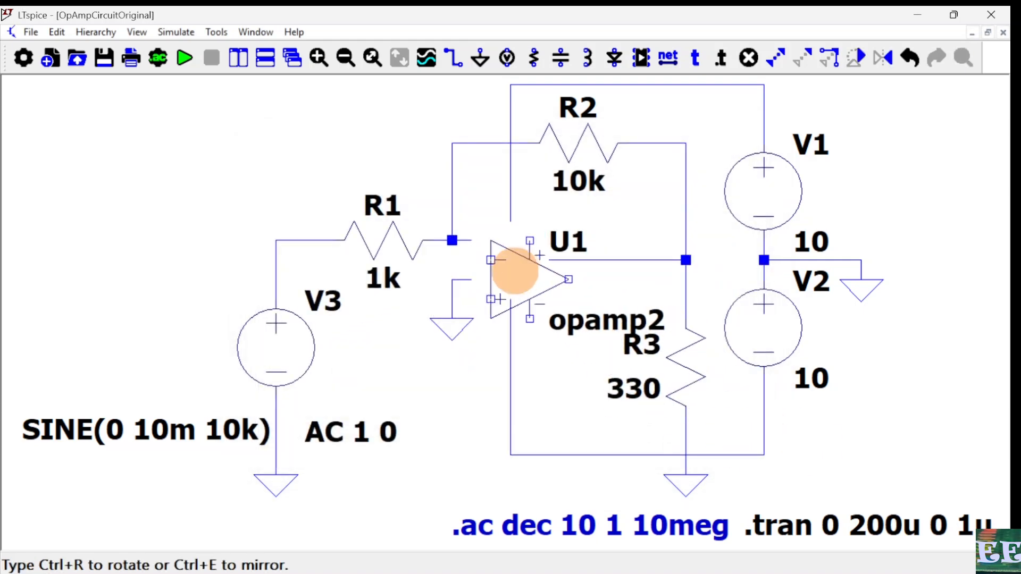
pyautogui.click(484, 262)
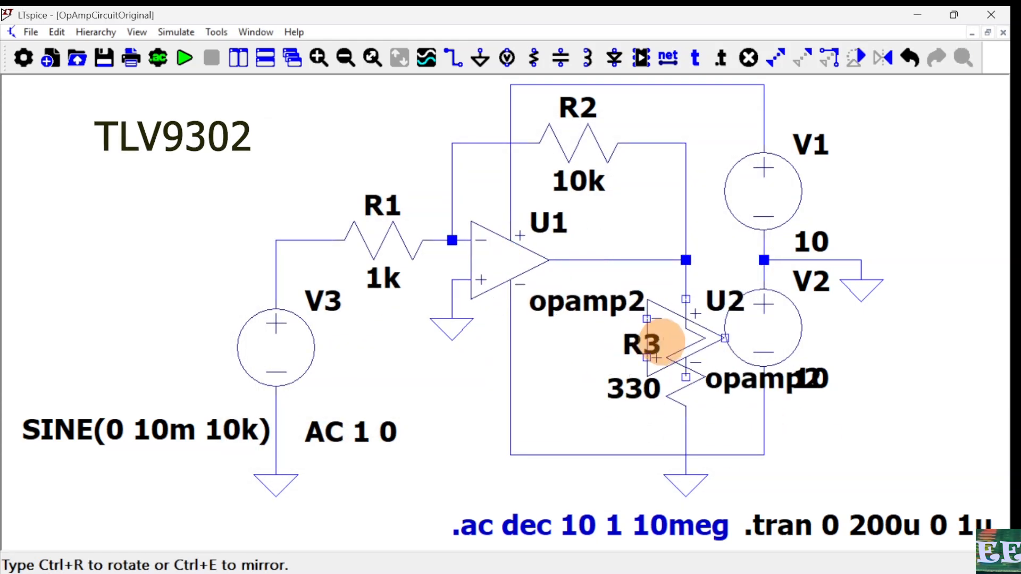
pyautogui.press('Escape')
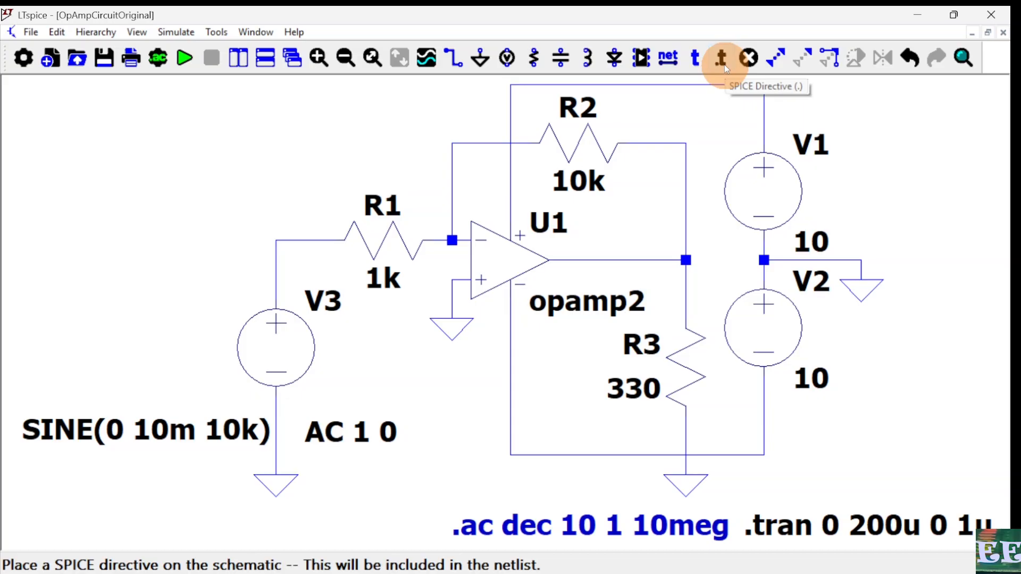
# Start a new SPICE directive, and copy the full path of tlv9302.lib from the SpiceFiles folder in File Explorer
pyautogui.press('space')
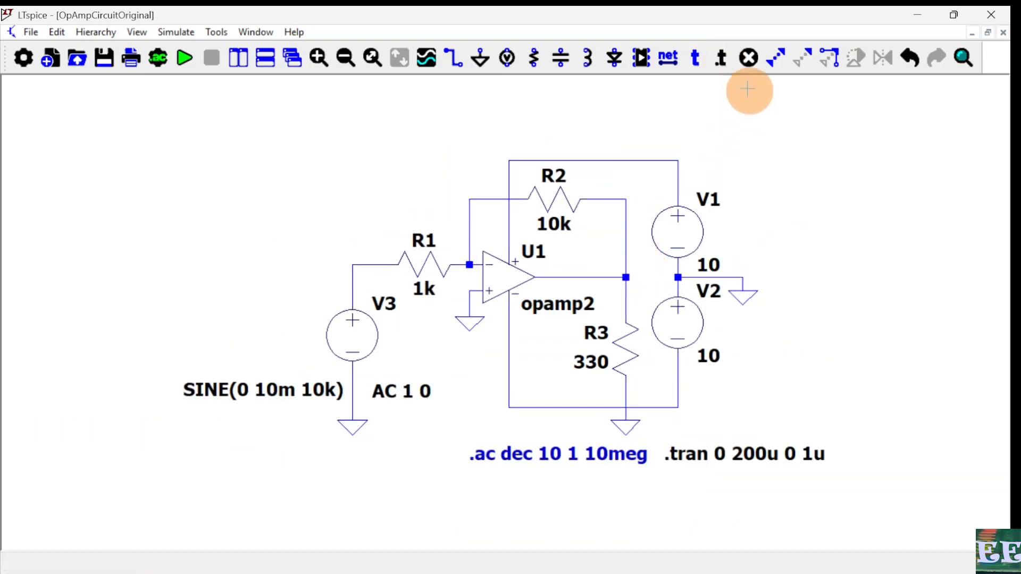
pyautogui.click(721, 59)
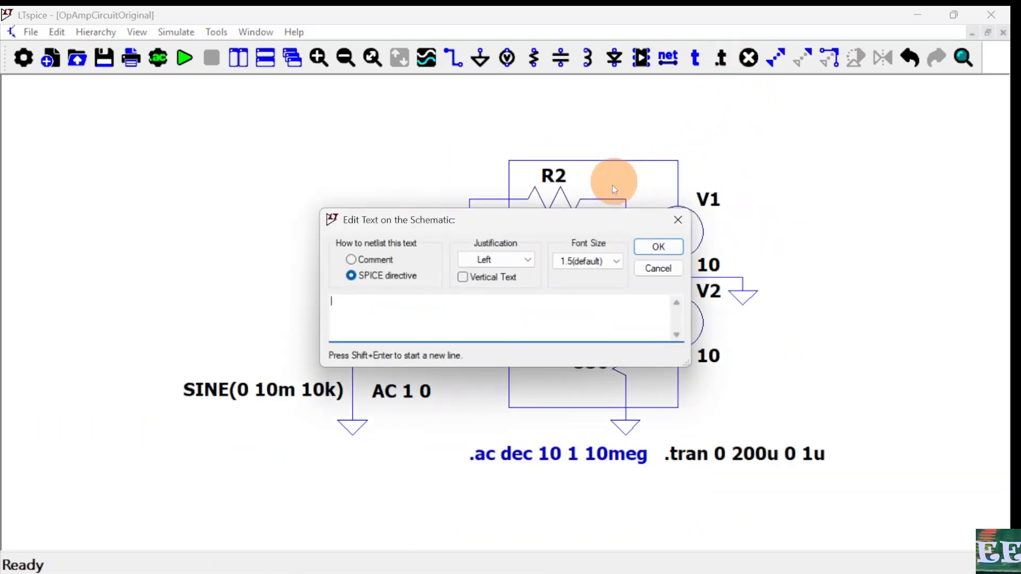
pyautogui.hotkey('alt', 'Tab')
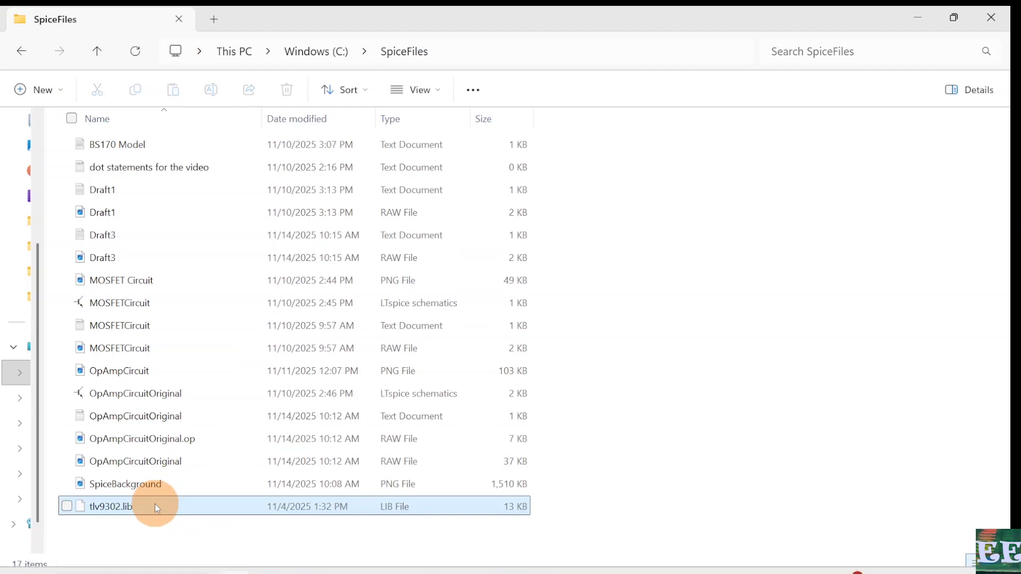
pyautogui.click(154, 503)
pyautogui.rightClick(154, 504)
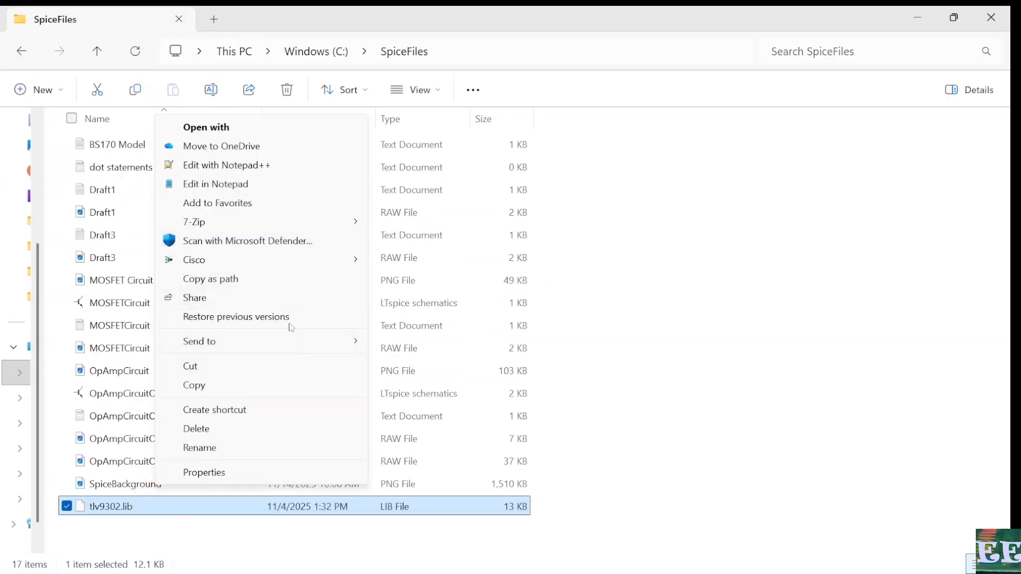
pyautogui.click(299, 281)
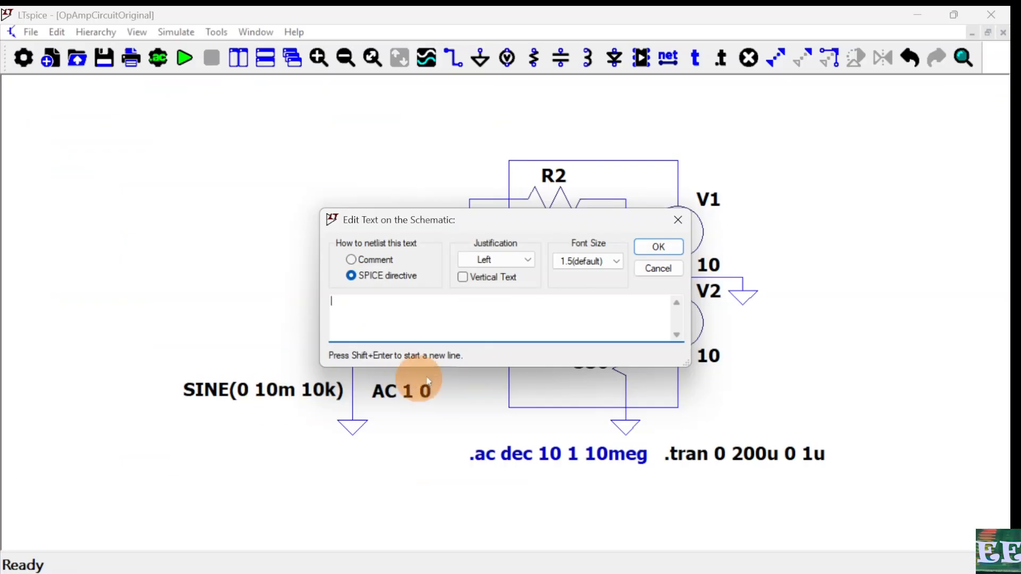
# Enter the directive .lib "C:\SpiceFiles\tlv9302.lib" in LTspice and place it just below the .ac directive
pyautogui.write('.lib')
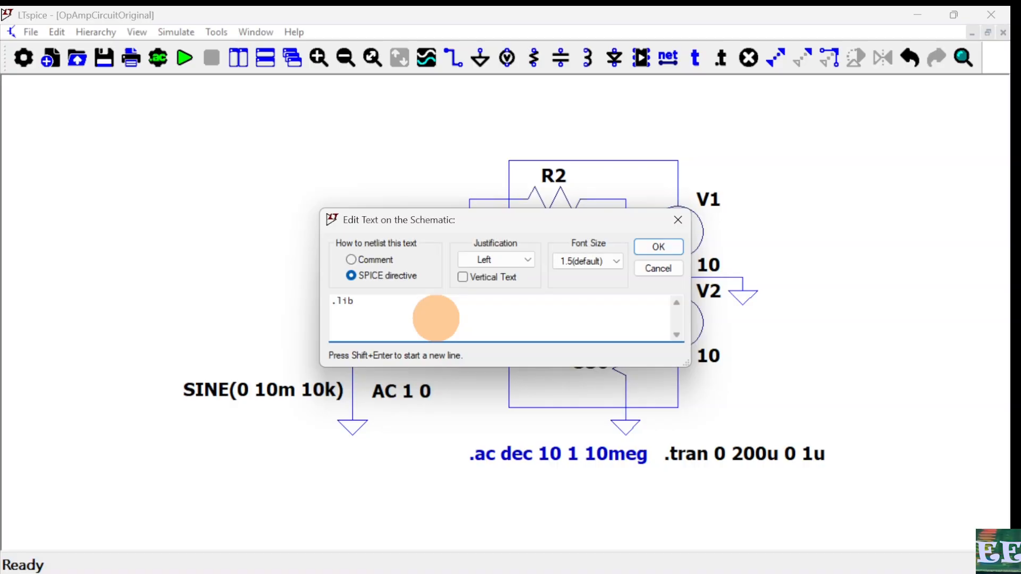
pyautogui.write('"C:\\SpiceFiles\\tlv9302.lib"')
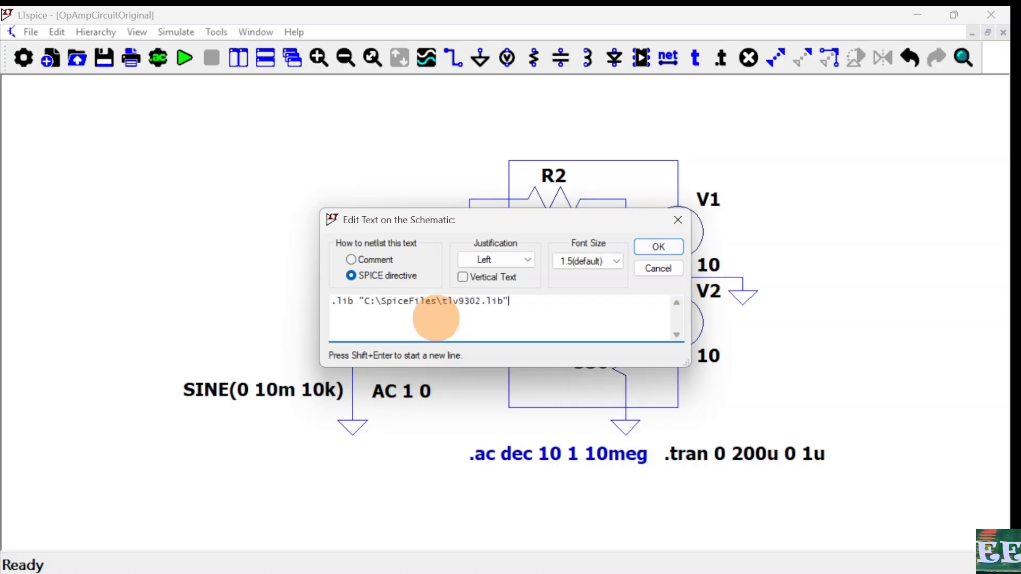
pyautogui.click(657, 249)
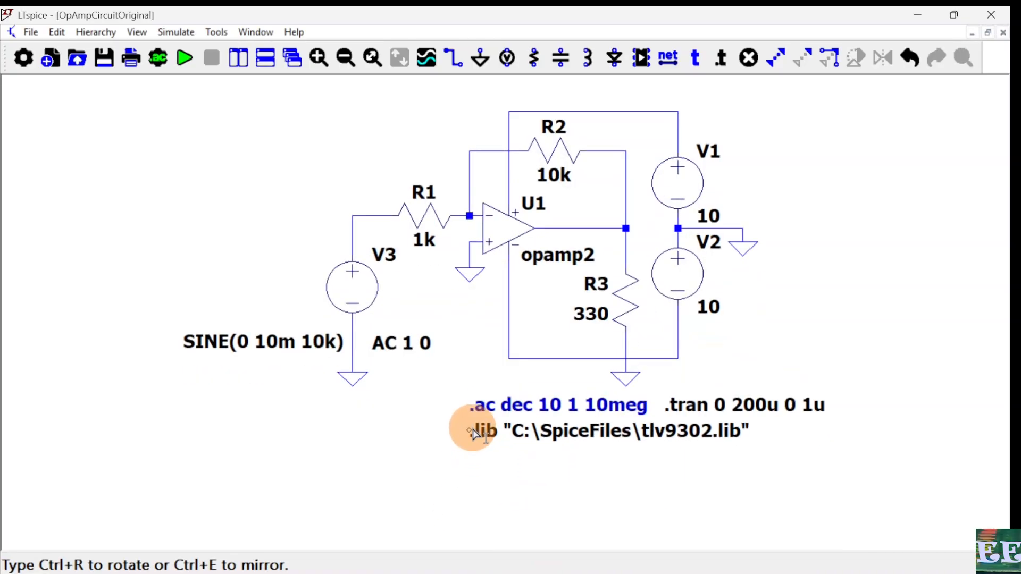
pyautogui.click(472, 431)
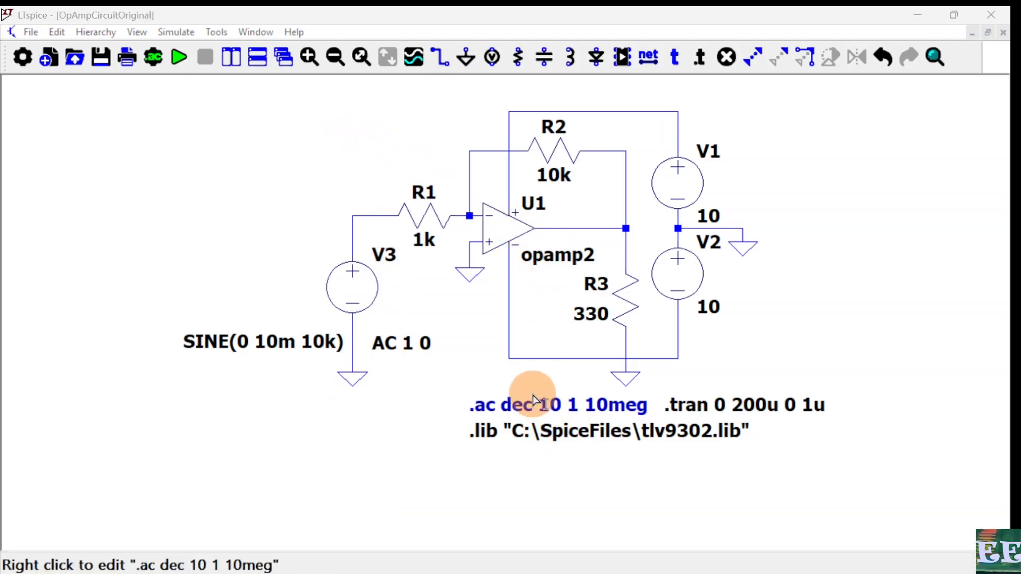
# Switch to tlv9302.lib in Notepad and select the subcircuit name TLV9302 on the .subckt line
pyautogui.hotkey('alt', 'Tab')
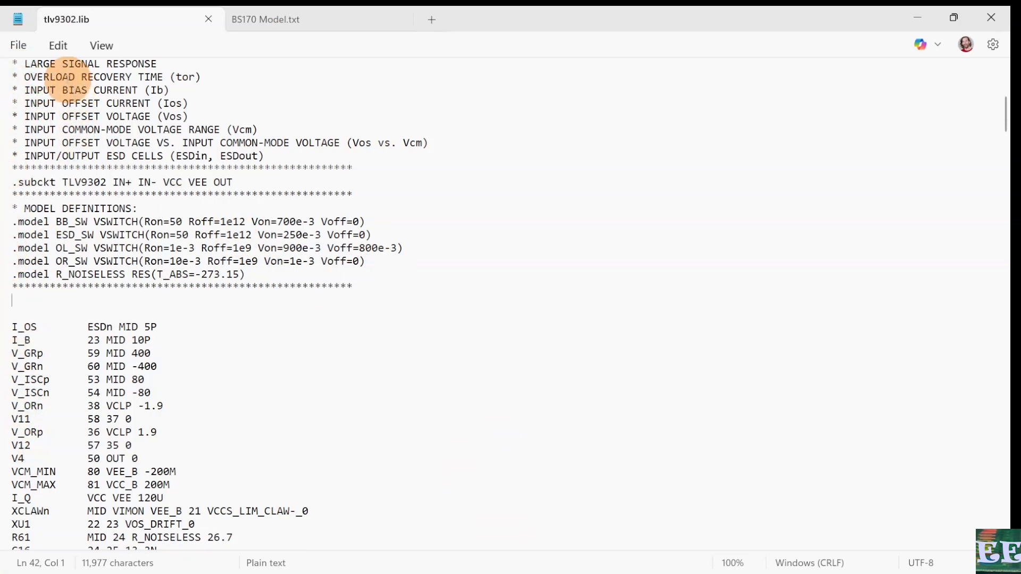
pyautogui.scroll(7, 53, 122)
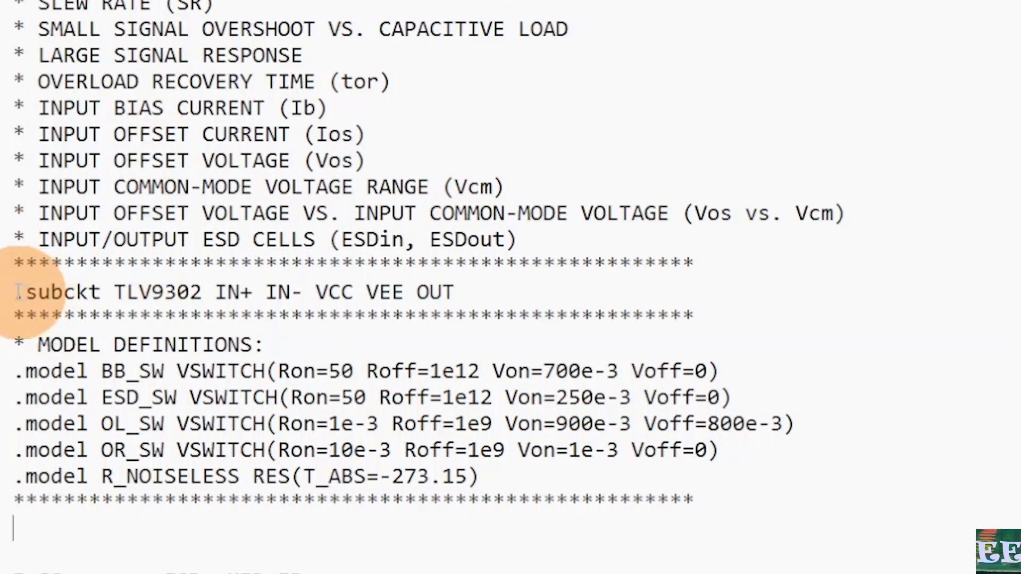
pyautogui.moveTo(14, 292); pyautogui.dragTo(113, 292)
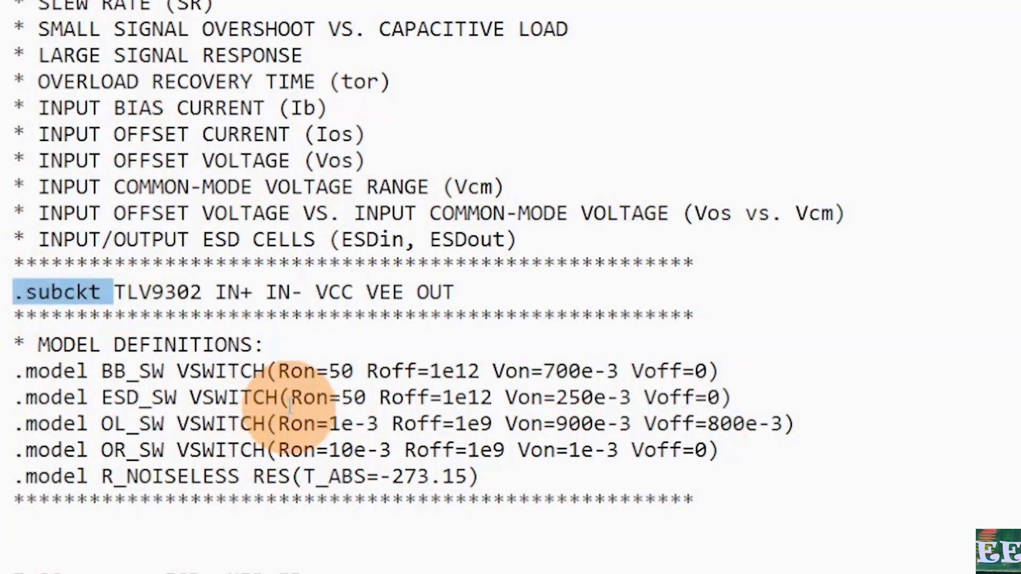
pyautogui.moveTo(202, 294); pyautogui.dragTo(112, 292)
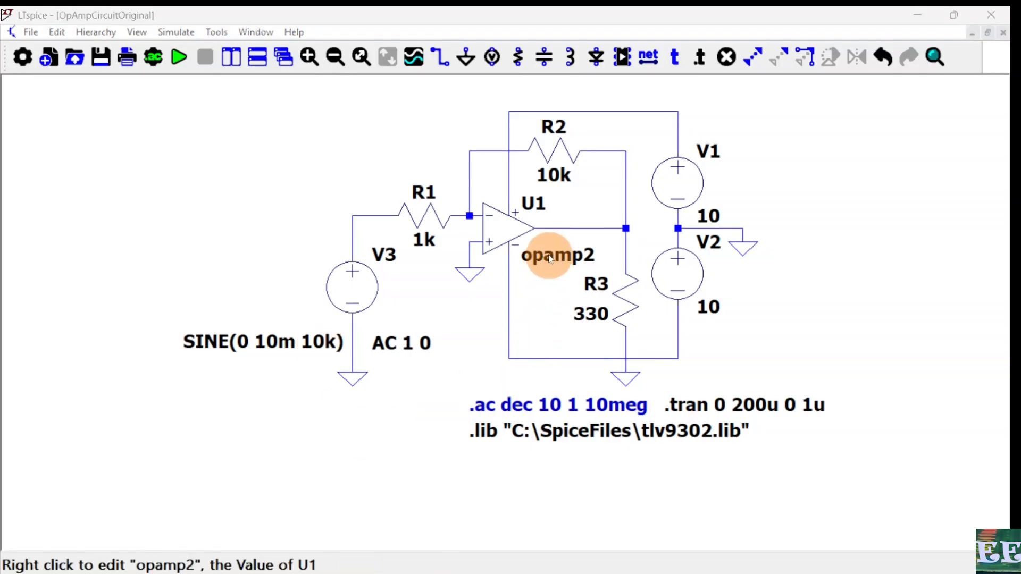
# Back in LTspice, set the value of op amp U1 to TLV9302
pyautogui.rightClick(550, 260)
pyautogui.write('v')
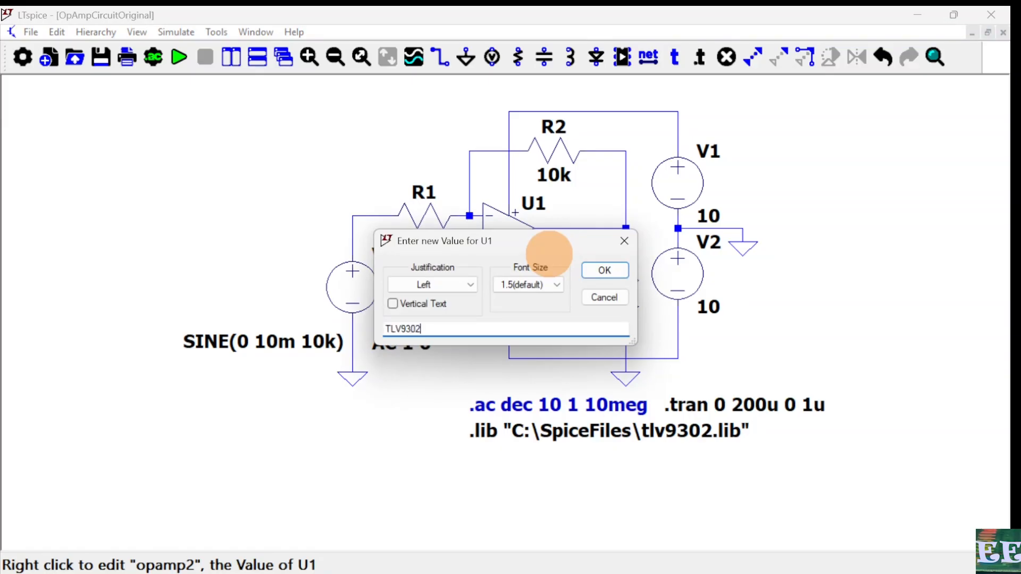
pyautogui.click(612, 269)
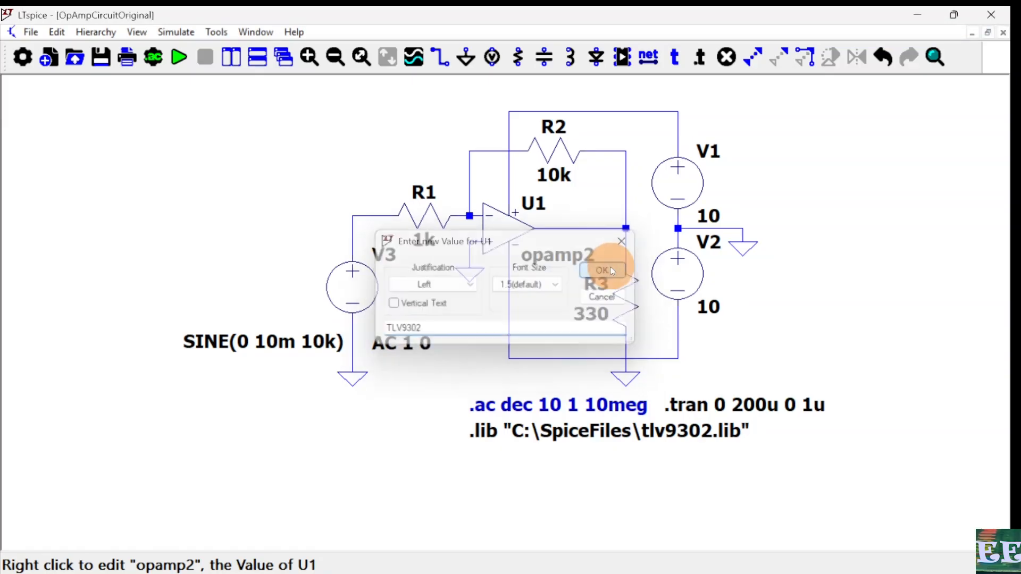
# Run the transient simulation and plot the voltages at the input node between V3 and R1 and at the op amp output
pyautogui.click(179, 57)
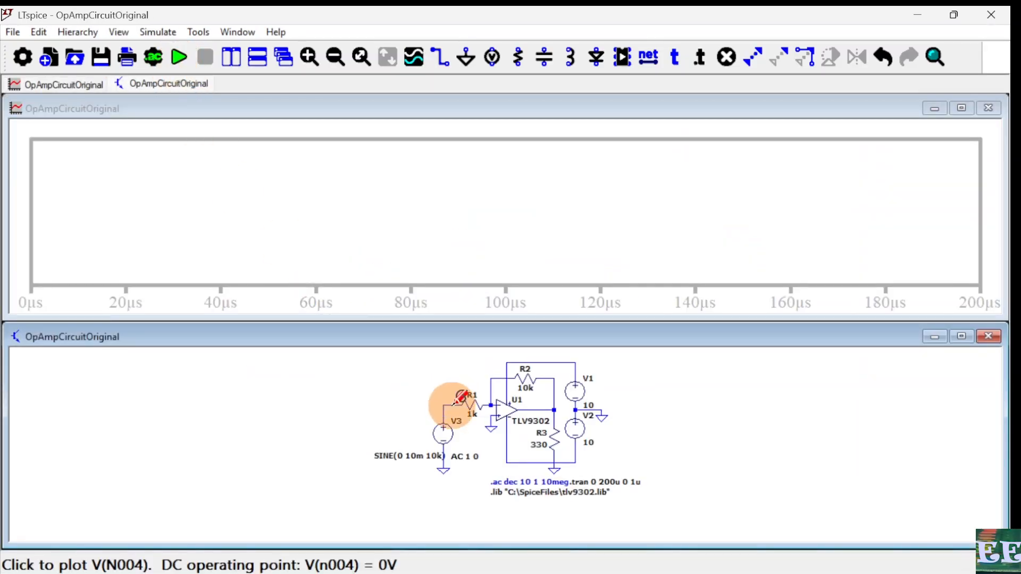
pyautogui.click(451, 405)
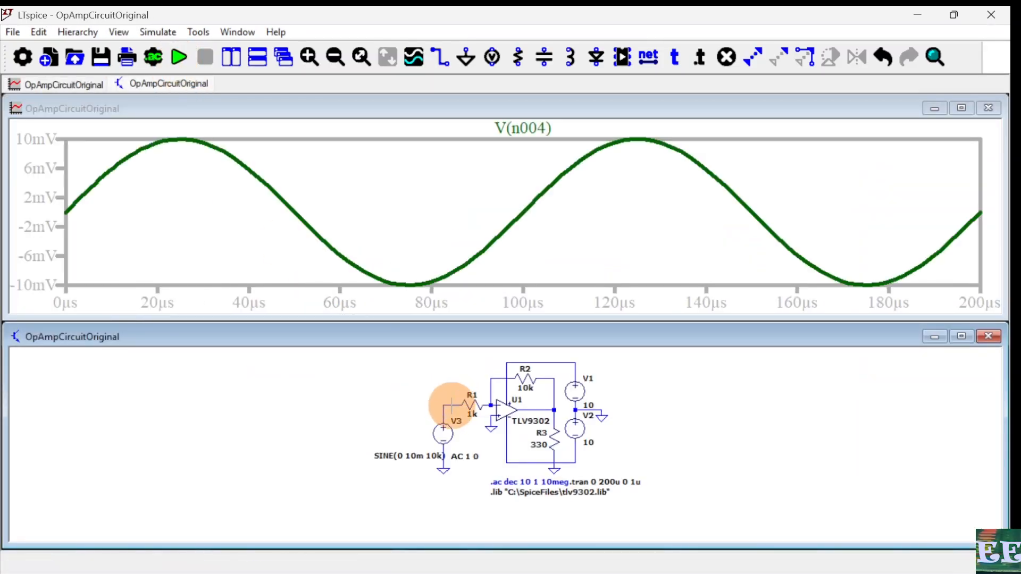
pyautogui.click(552, 405)
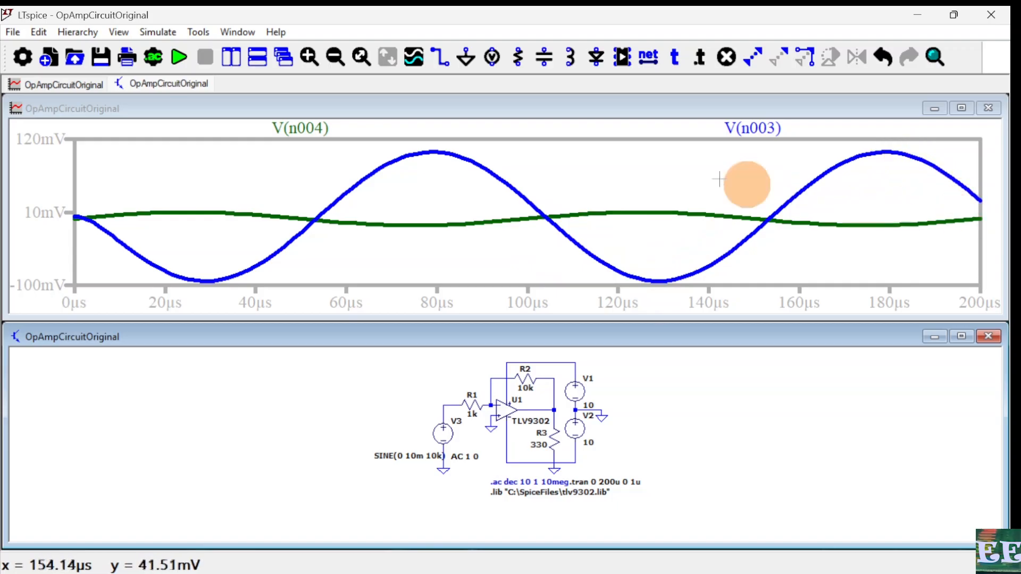
# Close the OpAmpCircuitOriginal circuit and create a new blank schematic
pyautogui.click(14, 33)
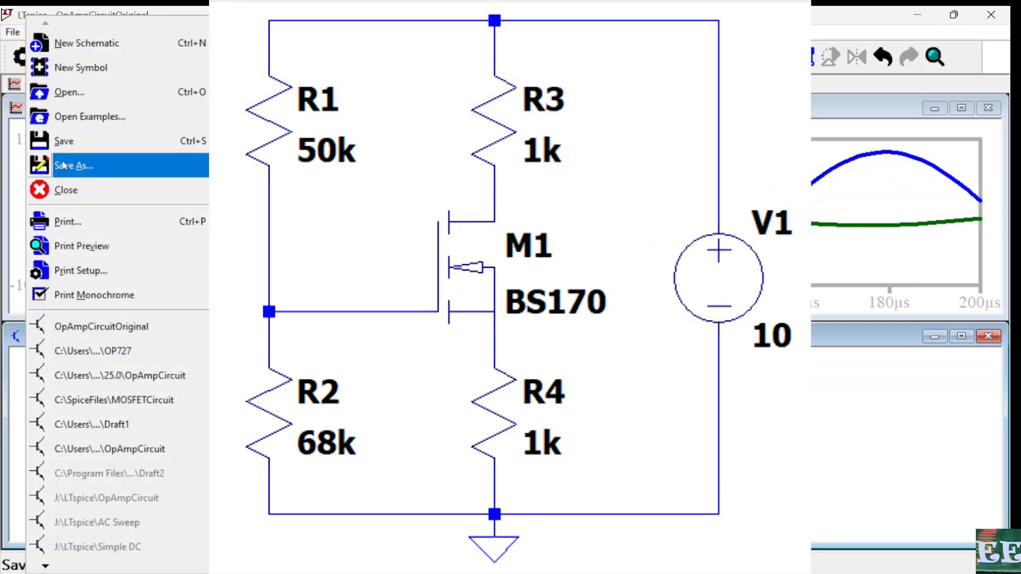
pyautogui.click(63, 193)
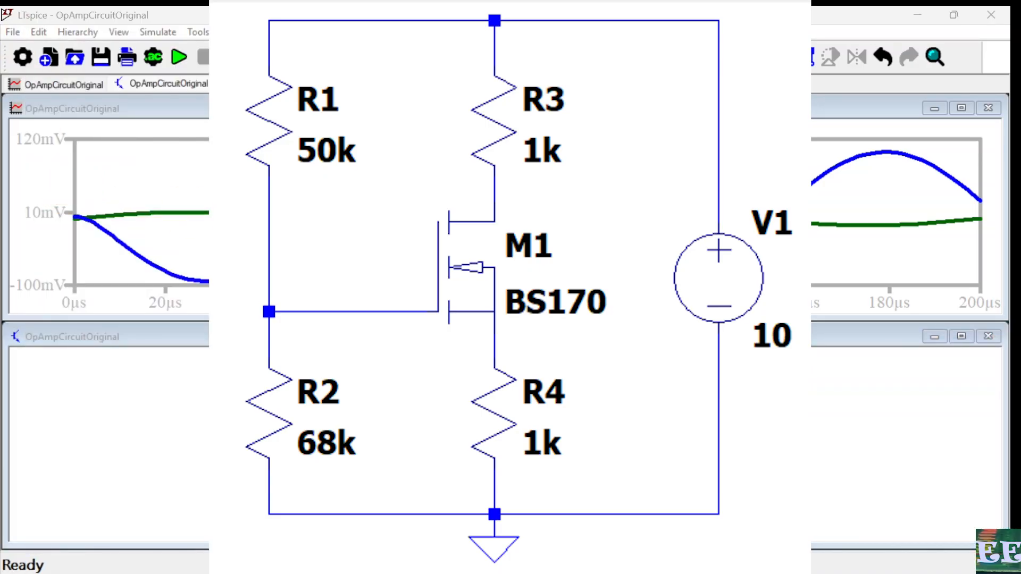
pyautogui.click(518, 317)
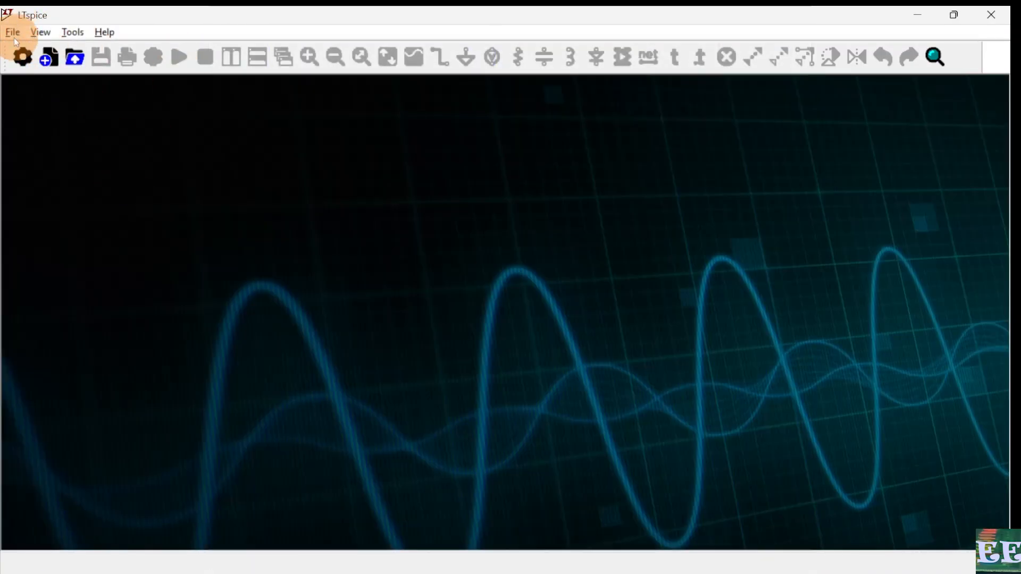
pyautogui.click(13, 32)
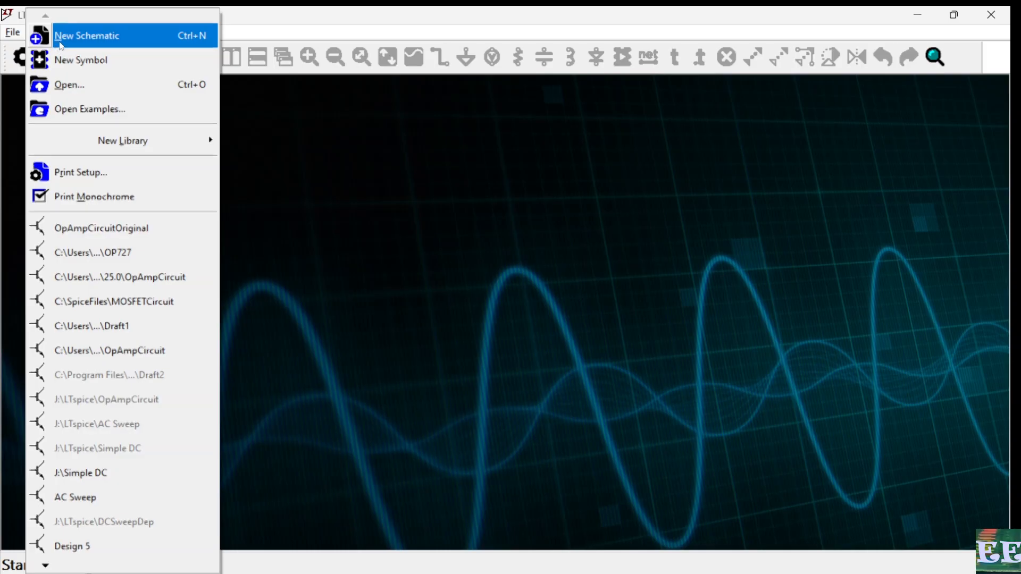
pyautogui.click(60, 42)
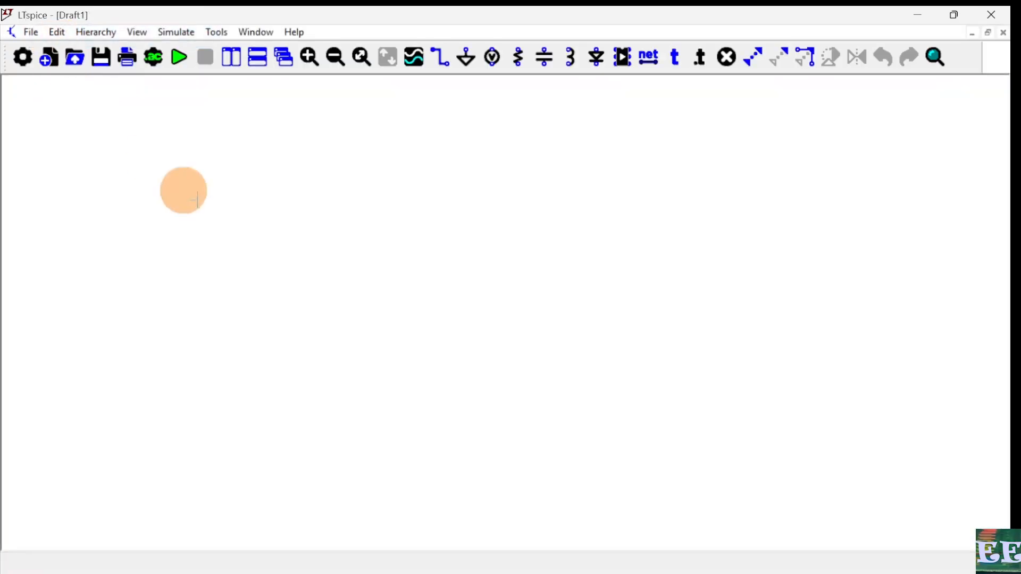
# Place an nmos transistor from the top-level component library in the middle of the schematic
pyautogui.click(623, 57)
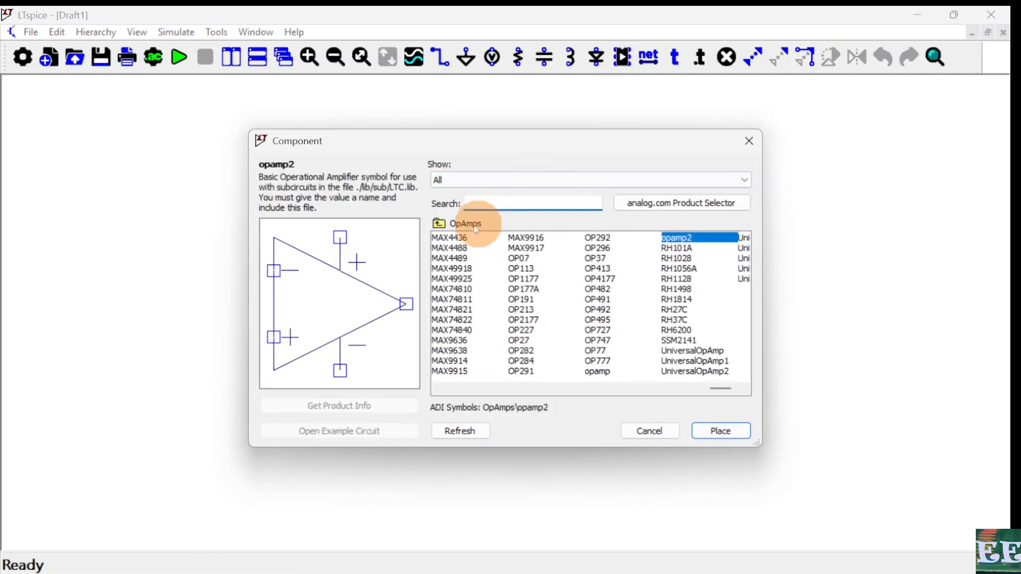
pyautogui.click(440, 224)
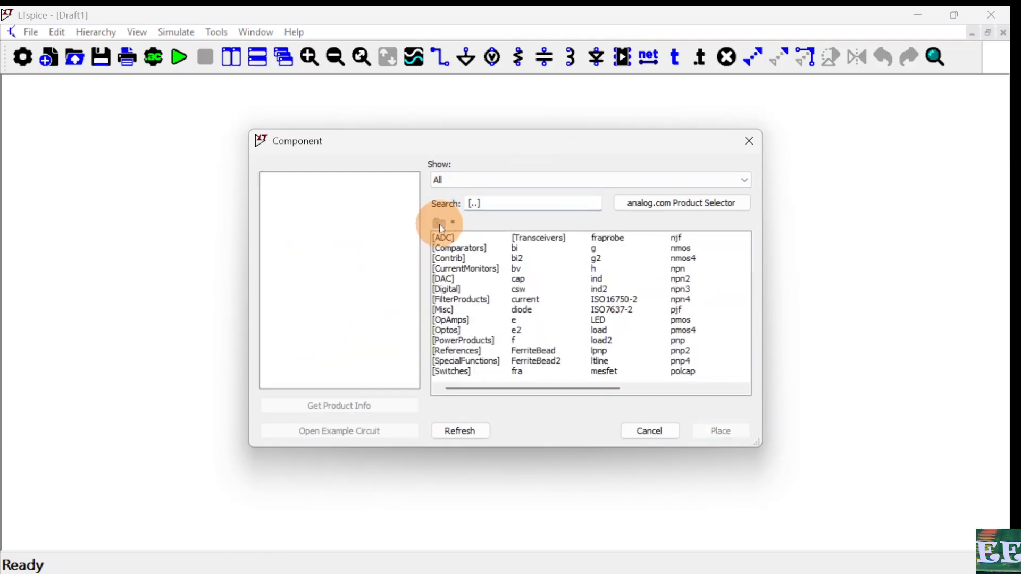
pyautogui.write('res2')
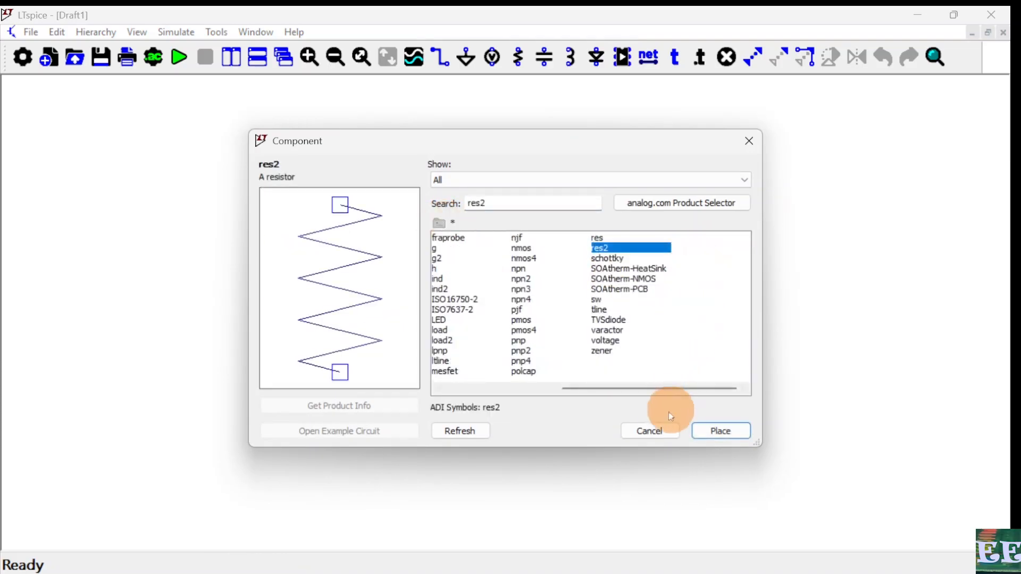
pyautogui.click(523, 249)
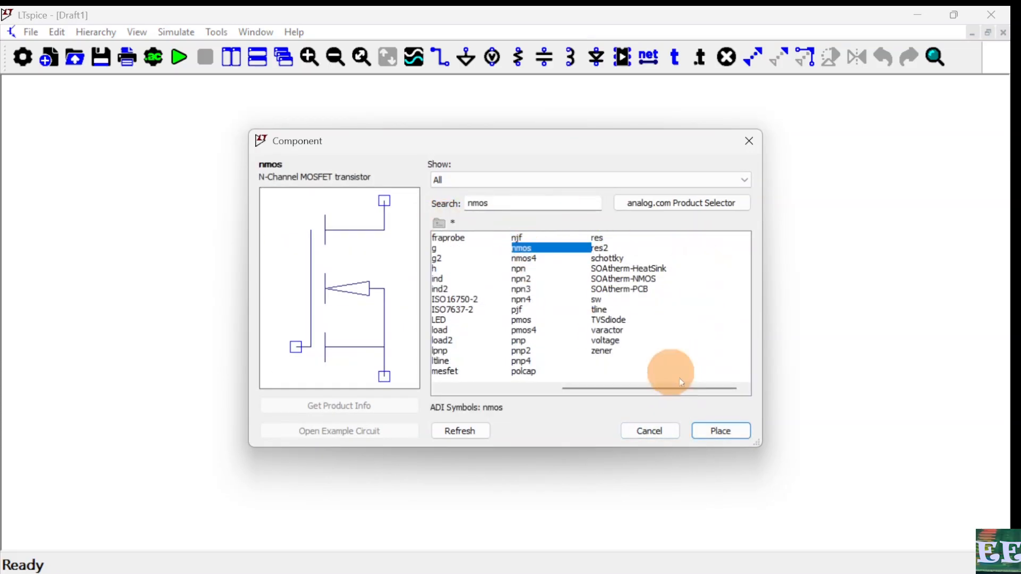
pyautogui.click(731, 428)
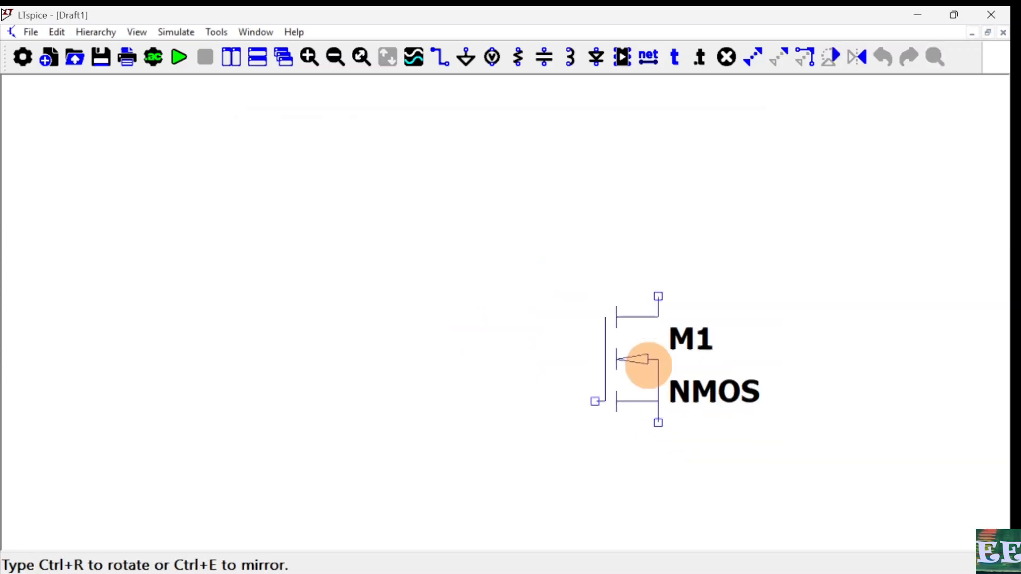
pyautogui.click(488, 322)
# Place four resistors: R1 above R2 to the left of the transistor, R3 above M1 and R4 below it
pyautogui.press('r')
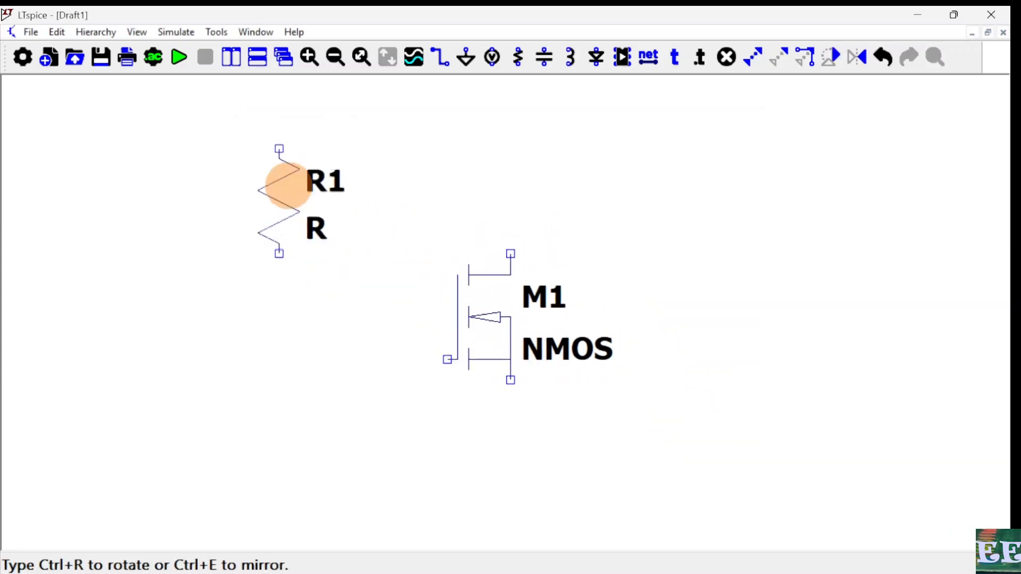
pyautogui.click(291, 152)
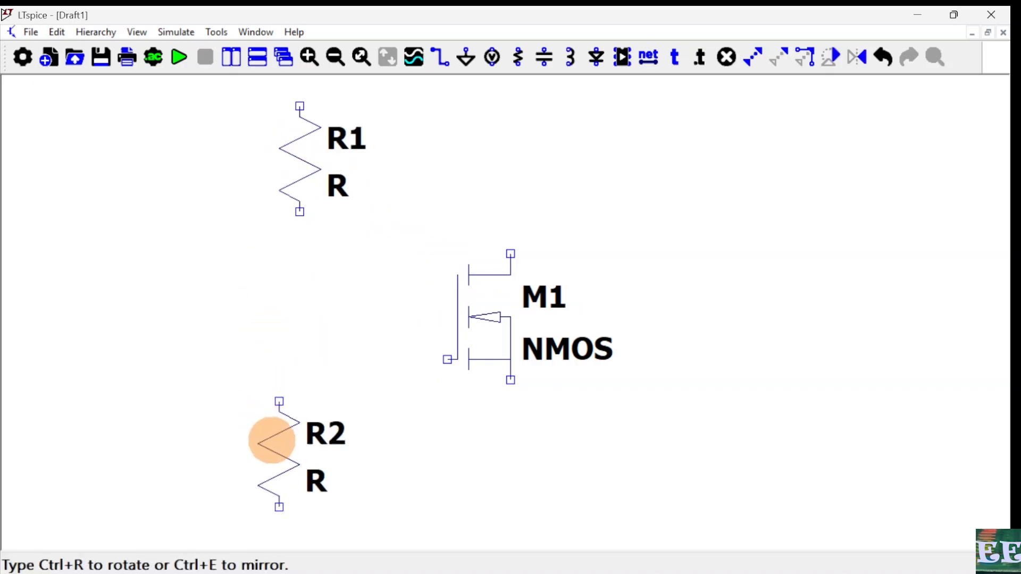
pyautogui.click(291, 448)
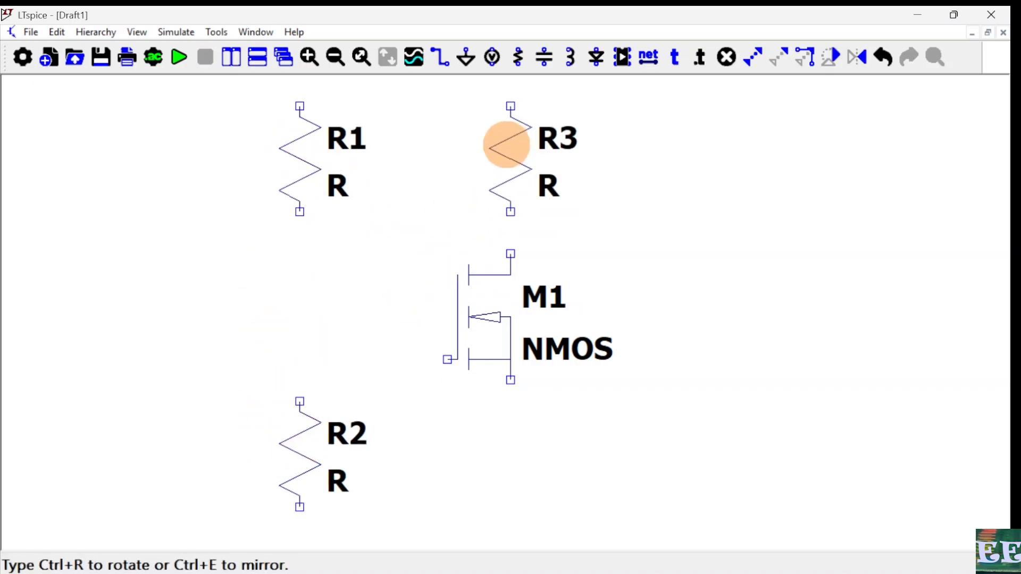
pyautogui.click(506, 144)
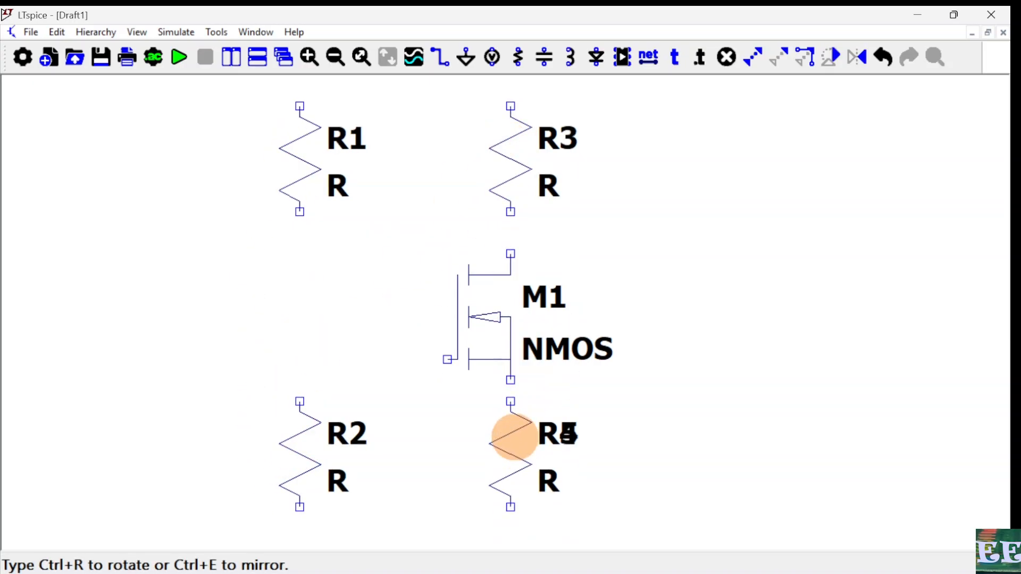
pyautogui.click(514, 436)
# Place a voltage source to the right of the transistor and a ground symbol below the source
pyautogui.press('v')
pyautogui.click(772, 307)
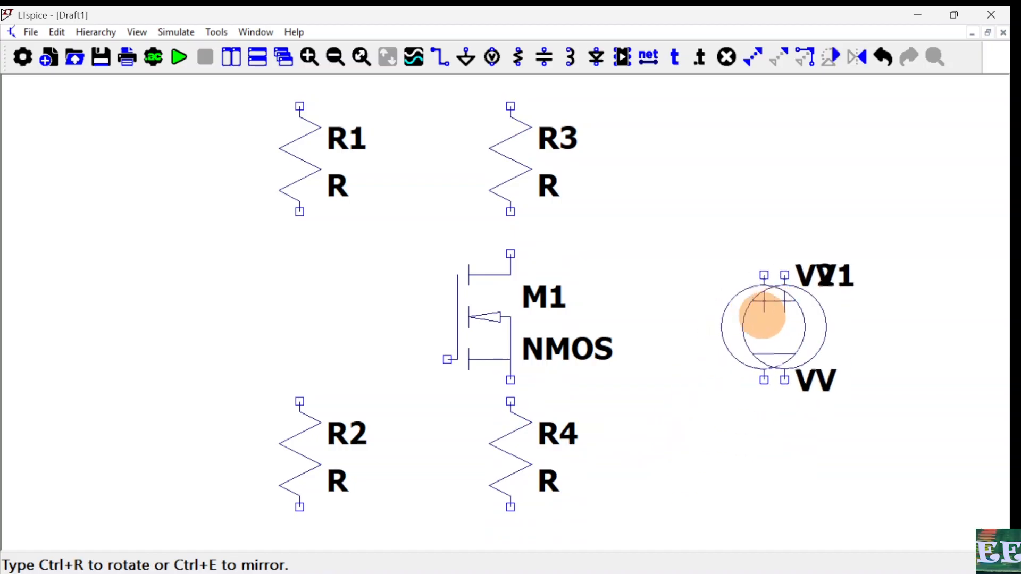
pyautogui.press('g')
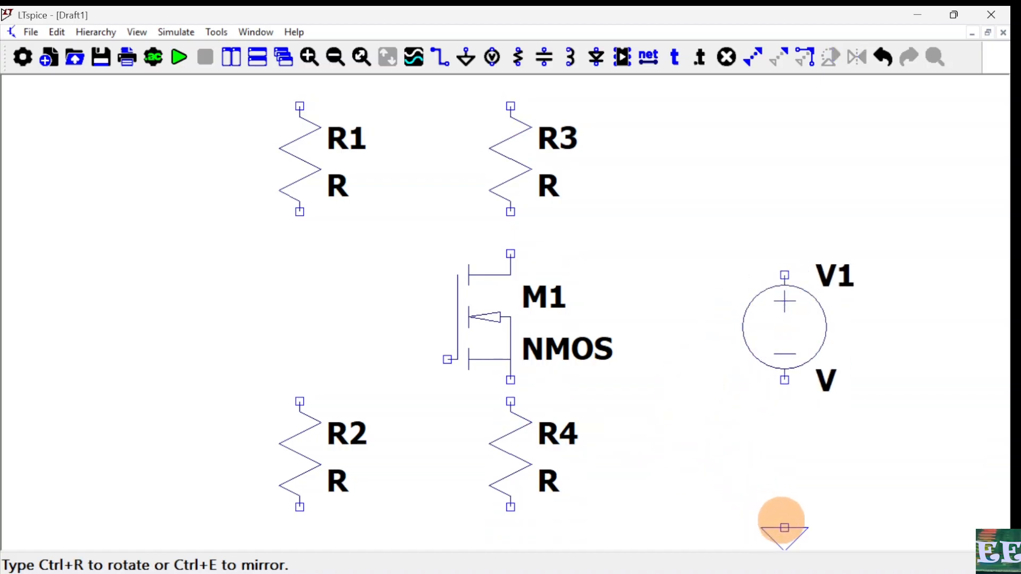
pyautogui.click(781, 524)
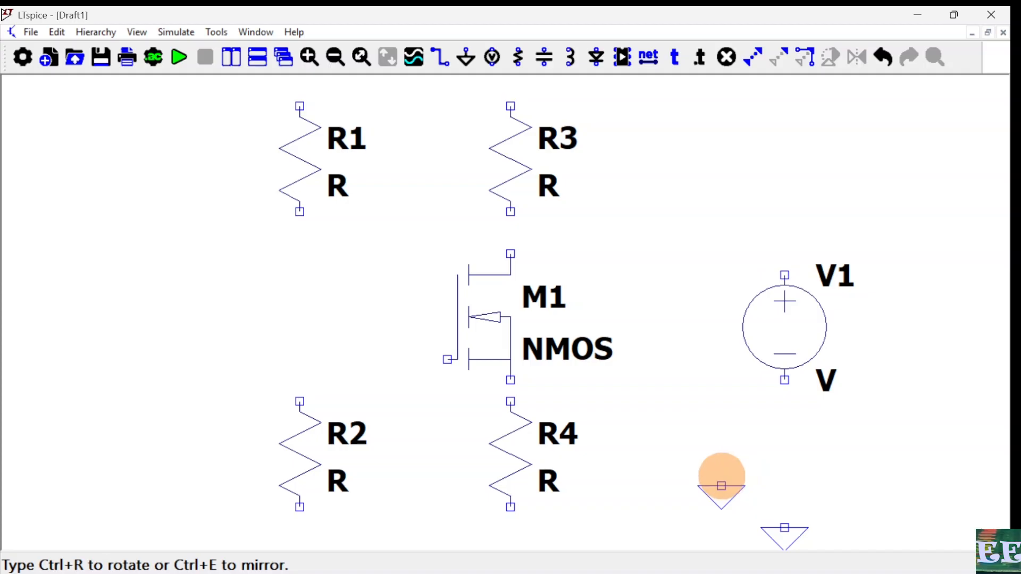
pyautogui.press('Escape')
# Wire the lower end of R1 to the upper end of R2 and connect M1's gate to that wire
pyautogui.press('F3')
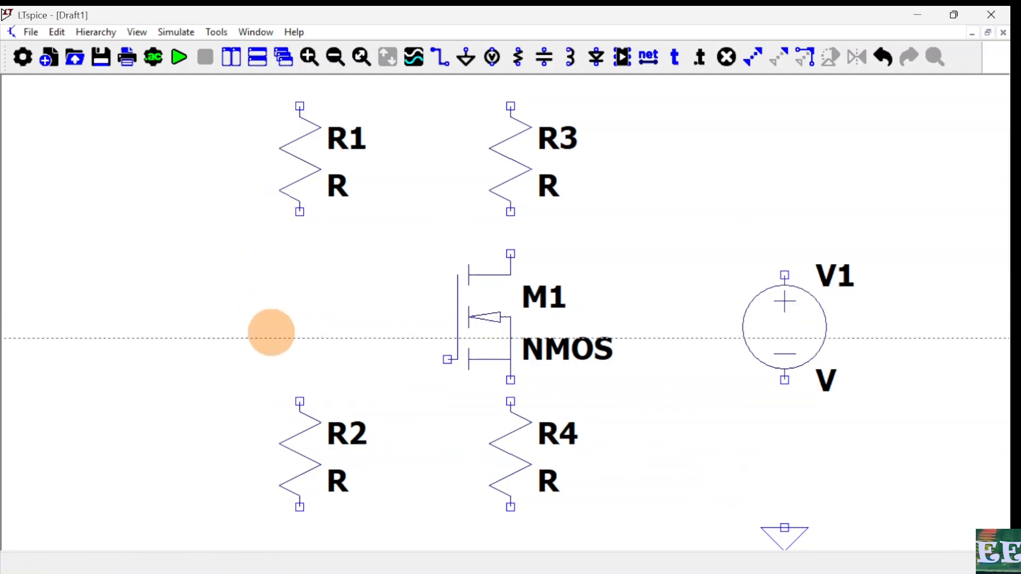
pyautogui.click(300, 402)
pyautogui.click(299, 211)
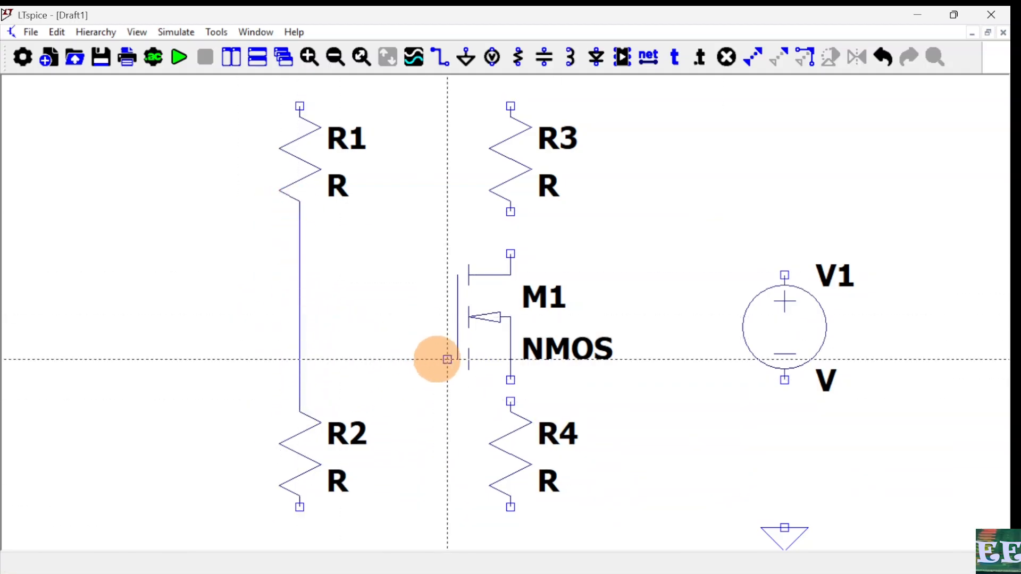
pyautogui.click(447, 359)
pyautogui.click(299, 360)
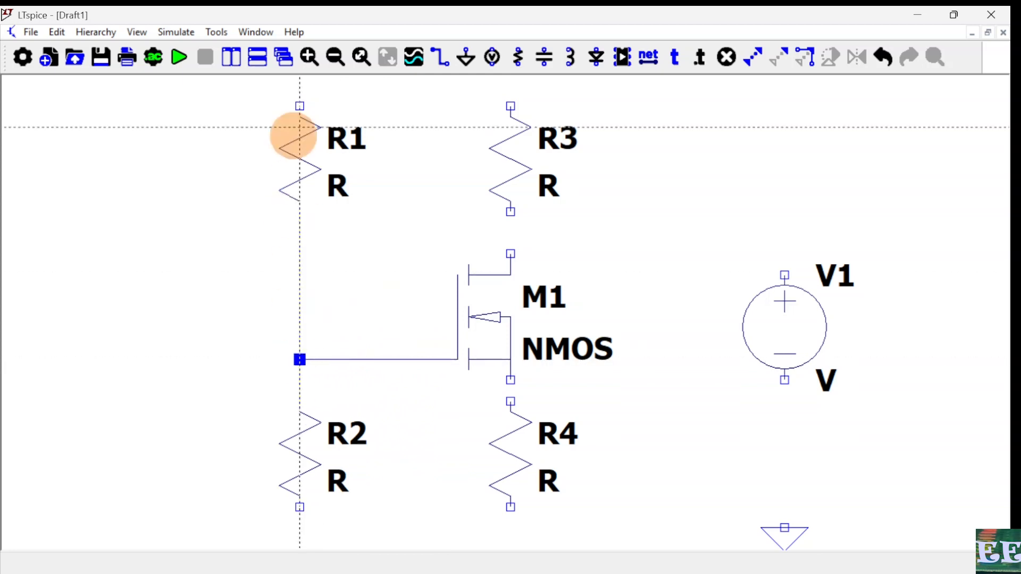
# Wire the upper end of R1 across to the upper end of R3 to form the supply rail
pyautogui.click(299, 106)
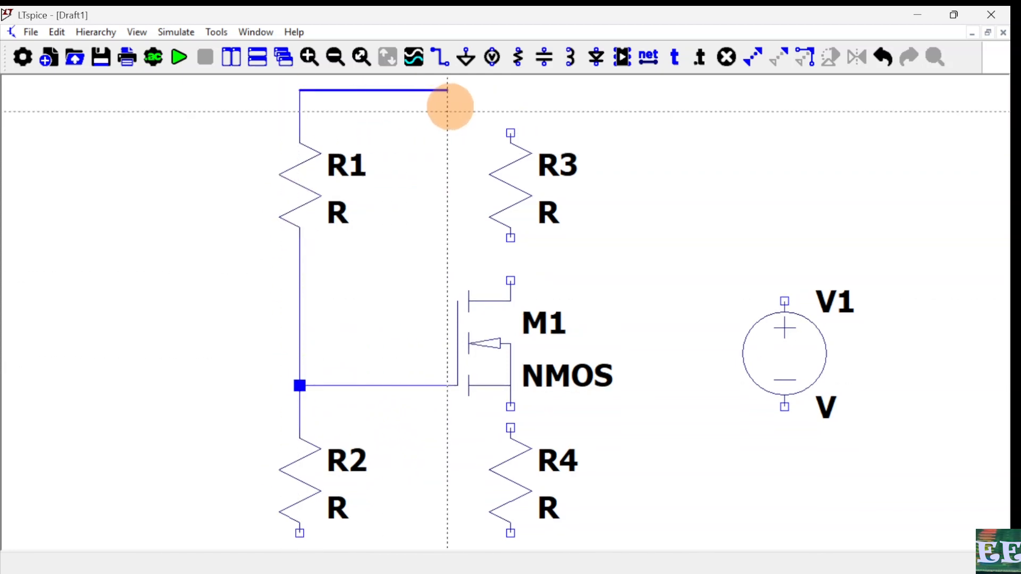
pyautogui.click(511, 90)
pyautogui.click(502, 131)
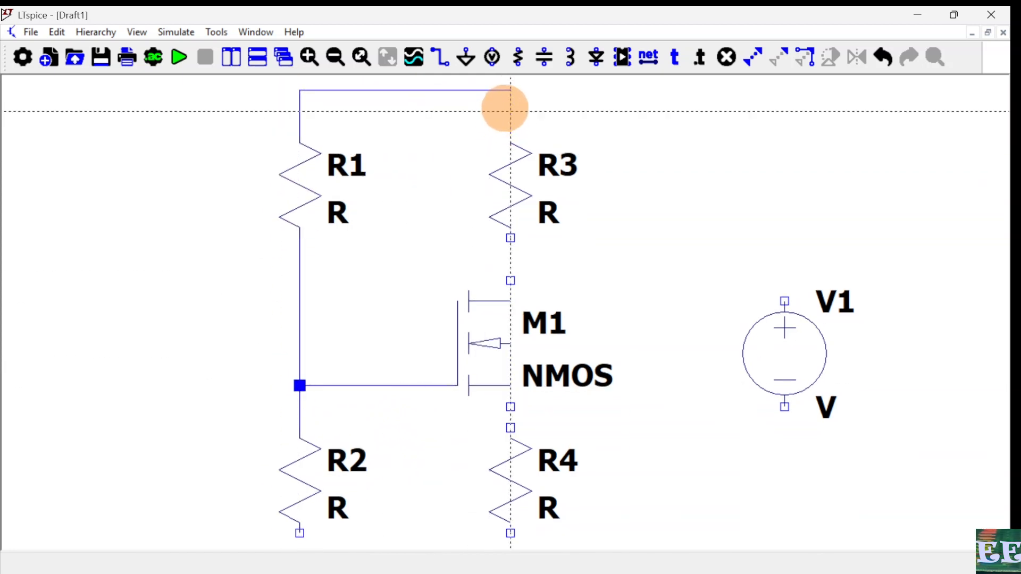
pyautogui.click(501, 130)
pyautogui.click(504, 93)
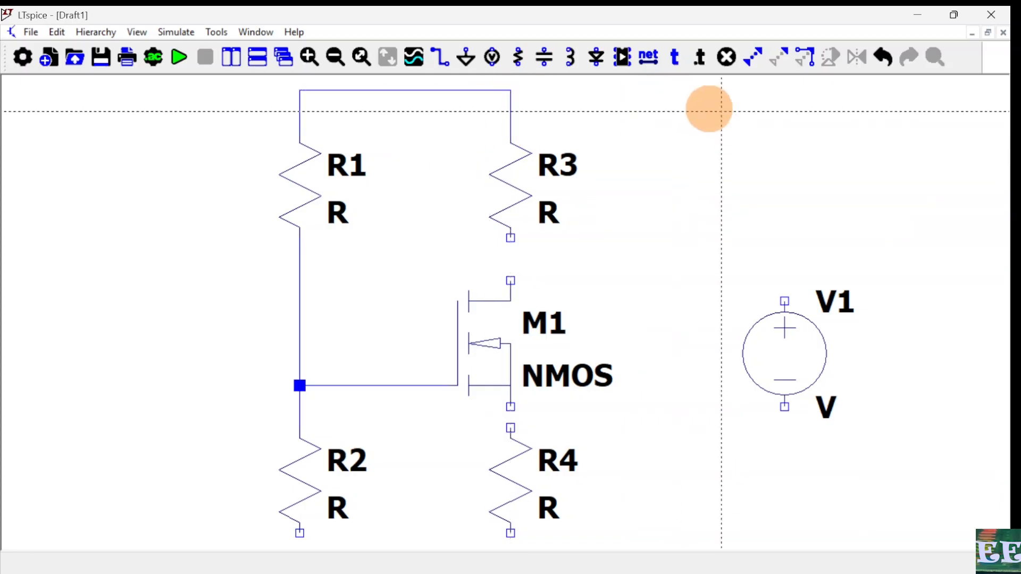
# Extend the supply rail from above R3 to V1's positive terminal and wire R3's lower end to M1's drain
pyautogui.click(511, 275)
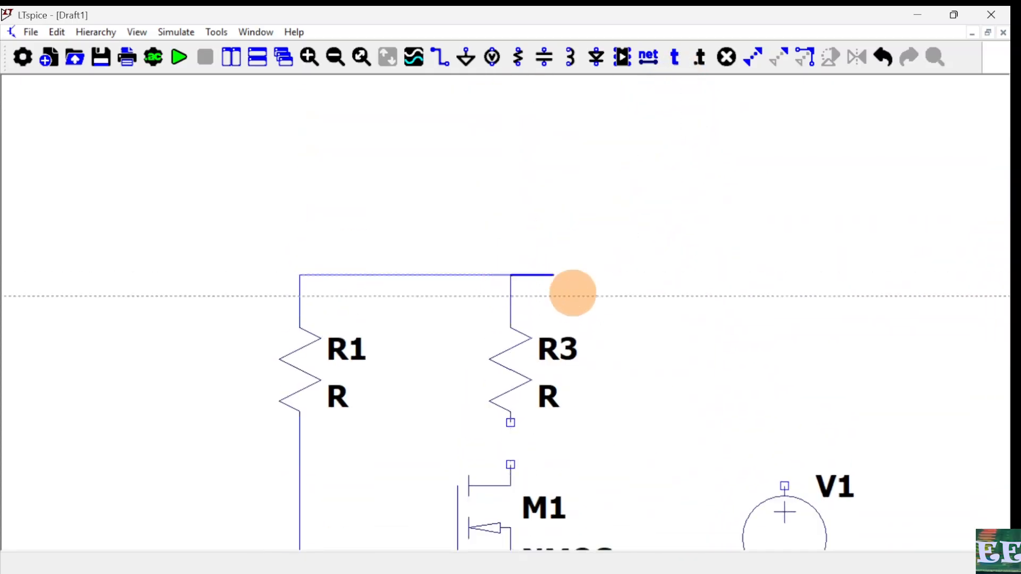
pyautogui.click(783, 485)
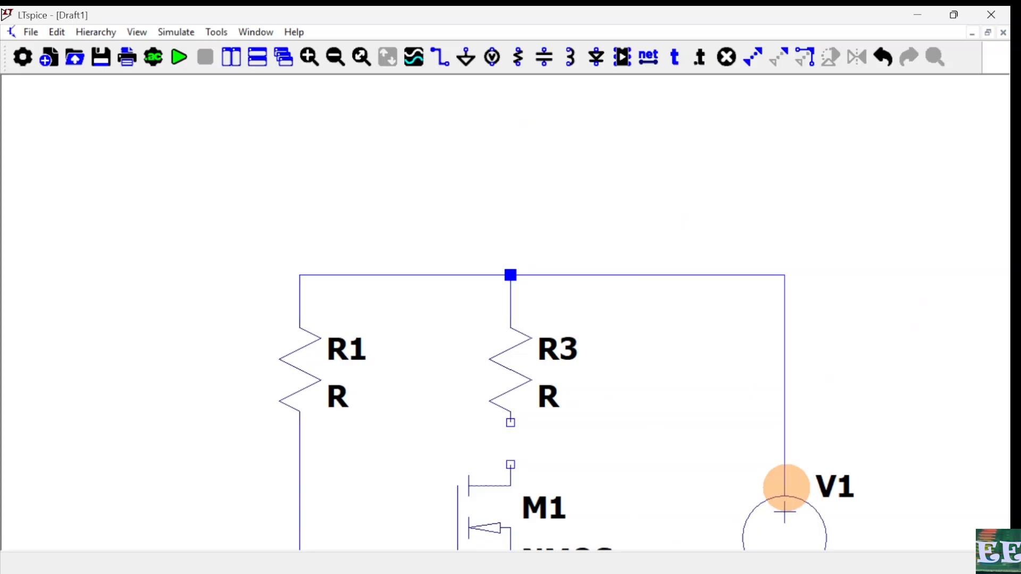
pyautogui.click(452, 225)
pyautogui.click(452, 264)
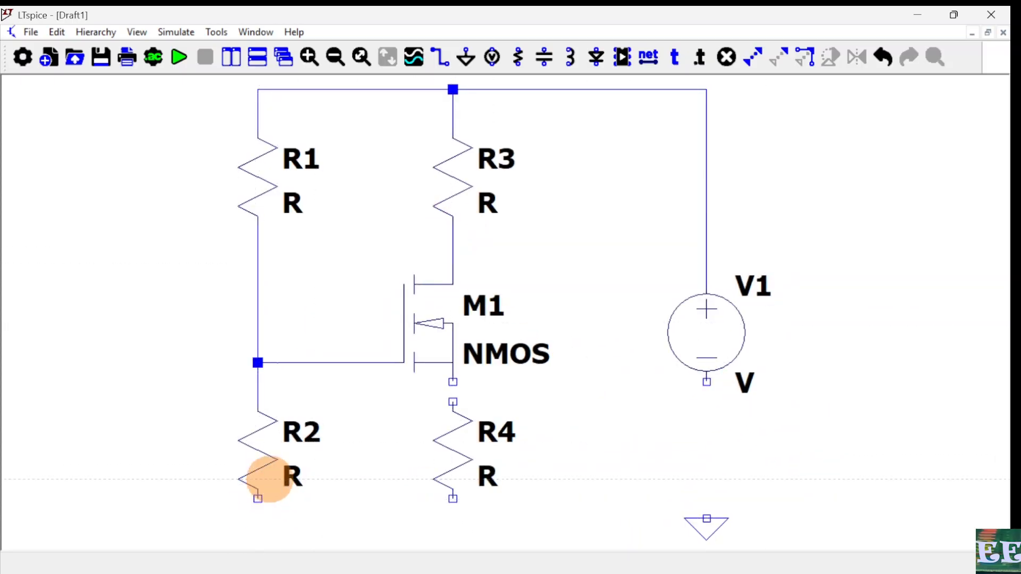
# Wire the lower end of R2 and V1's negative terminal to the ground symbol
pyautogui.click(258, 499)
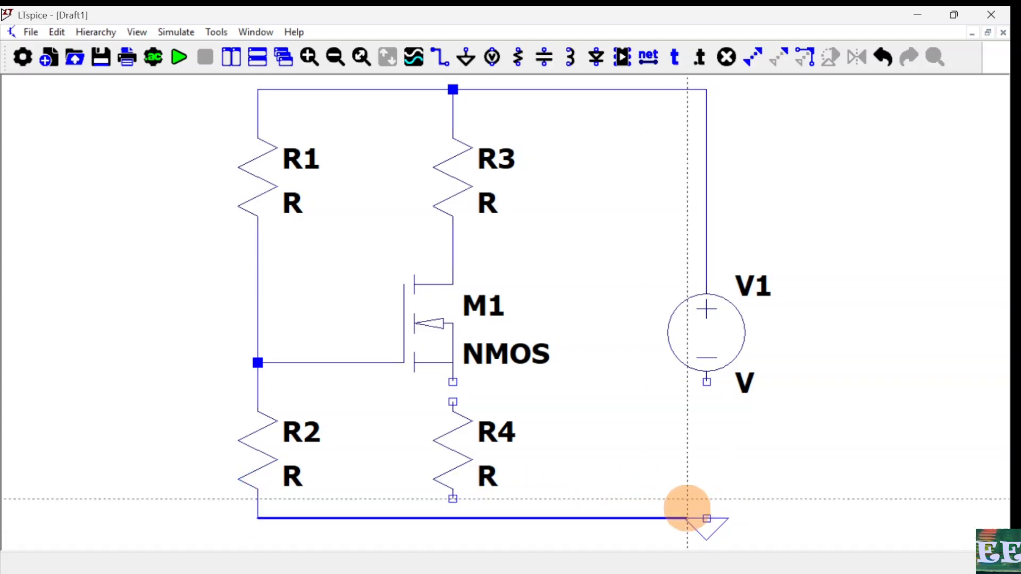
pyautogui.click(706, 517)
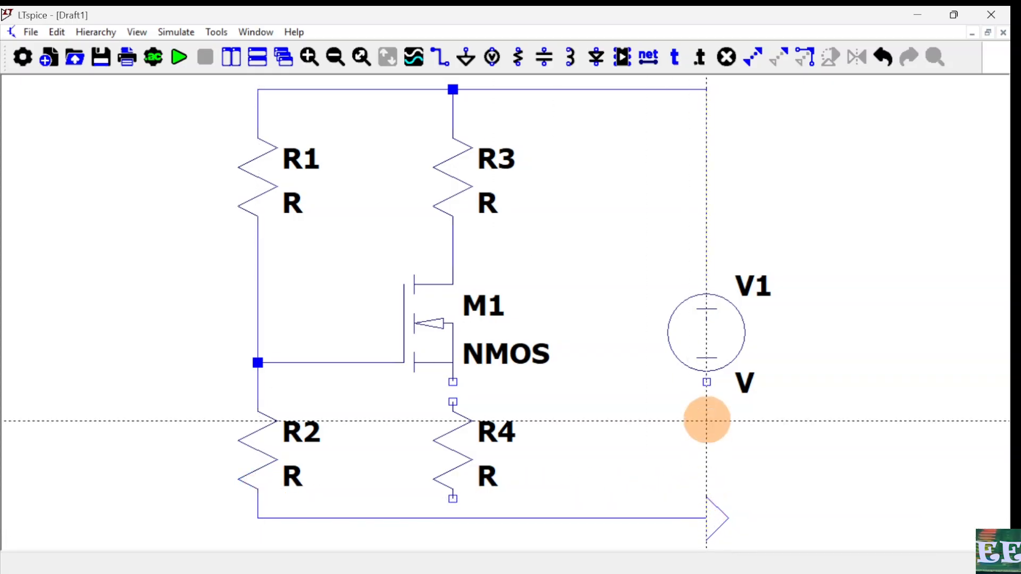
pyautogui.click(707, 382)
pyautogui.click(709, 517)
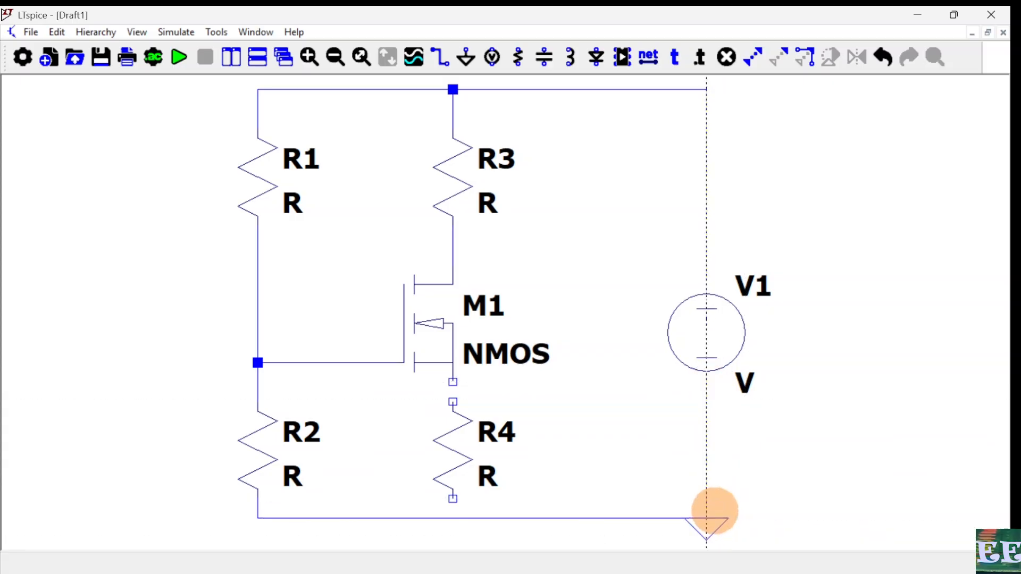
# Connect the lower end of R4 to the ground rail and its upper end to M1's source
pyautogui.click(452, 498)
pyautogui.click(452, 518)
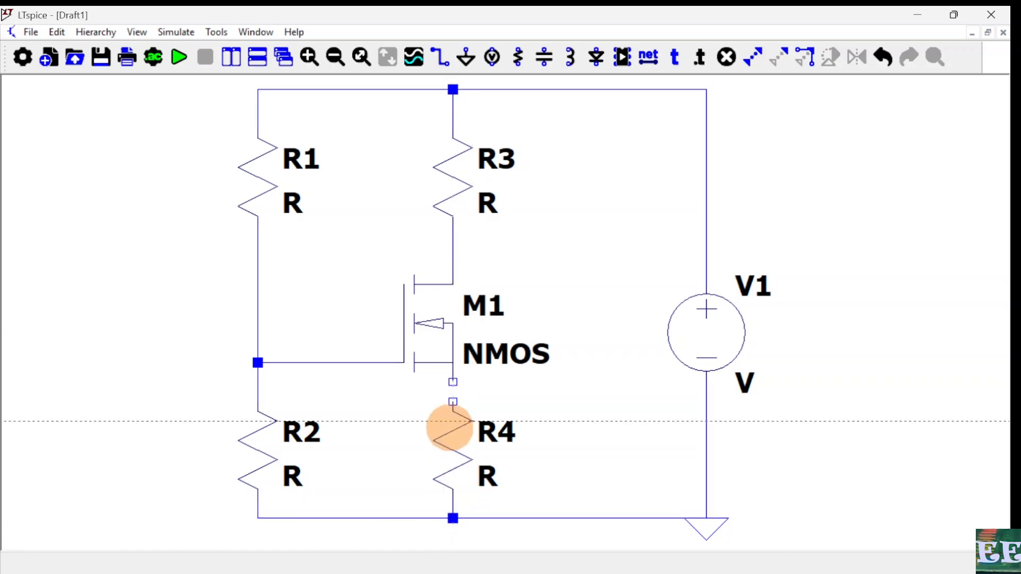
pyautogui.click(453, 382)
pyautogui.click(452, 402)
pyautogui.rightClick(283, 250)
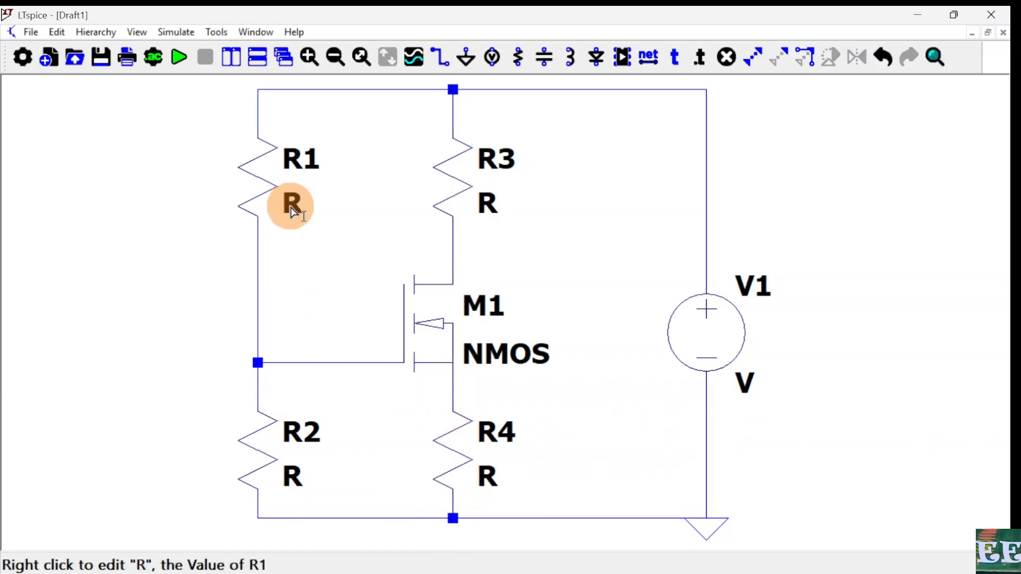
# Set the value of R1 to 50k and R2 to 68k
pyautogui.rightClick(291, 206)
pyautogui.write('50k')
pyautogui.press('Return')
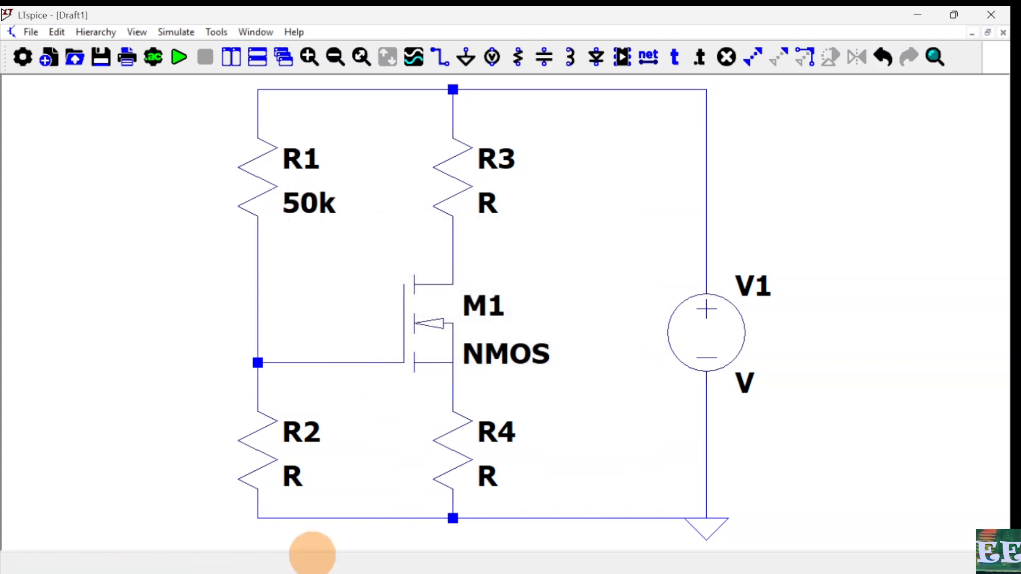
pyautogui.rightClick(290, 481)
pyautogui.write('68k')
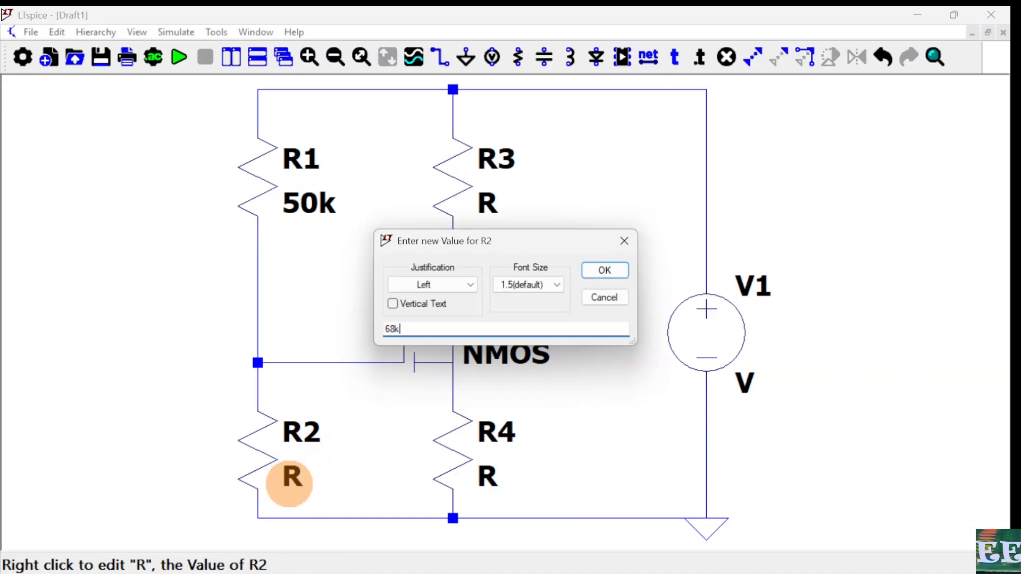
pyautogui.press('Return')
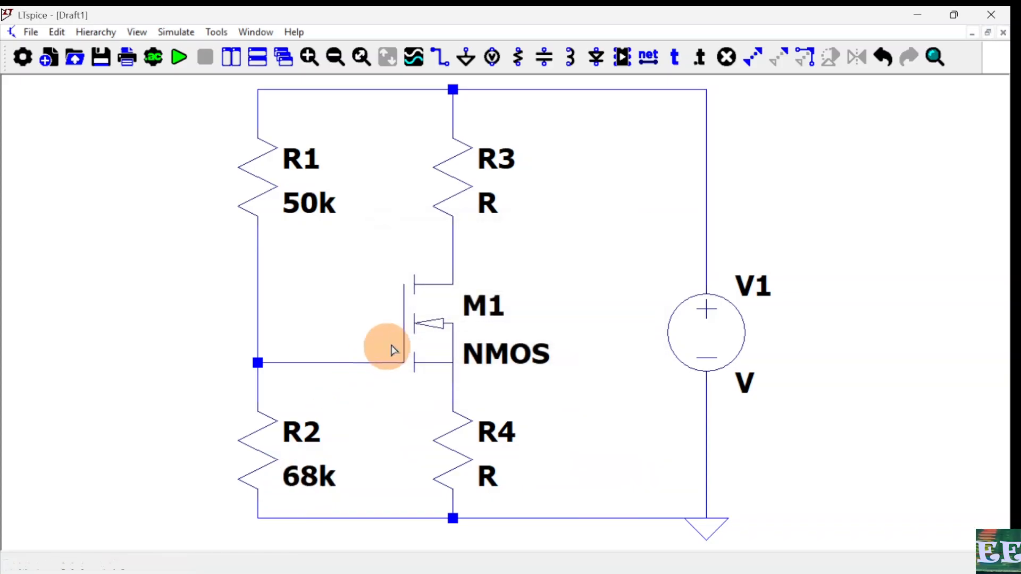
# Set the values of R3 and R4 to 1k each
pyautogui.rightClick(484, 210)
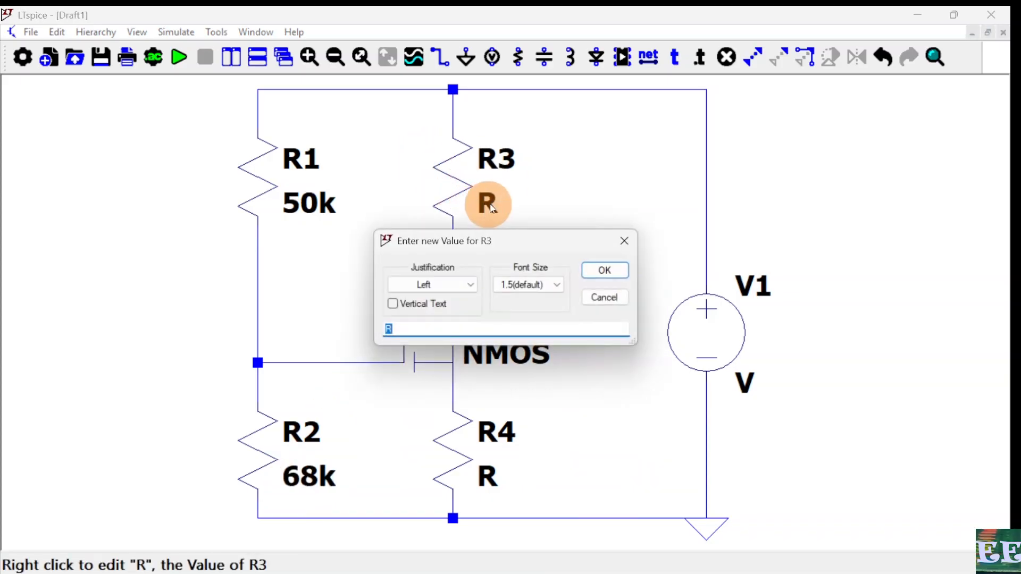
pyautogui.press('Return')
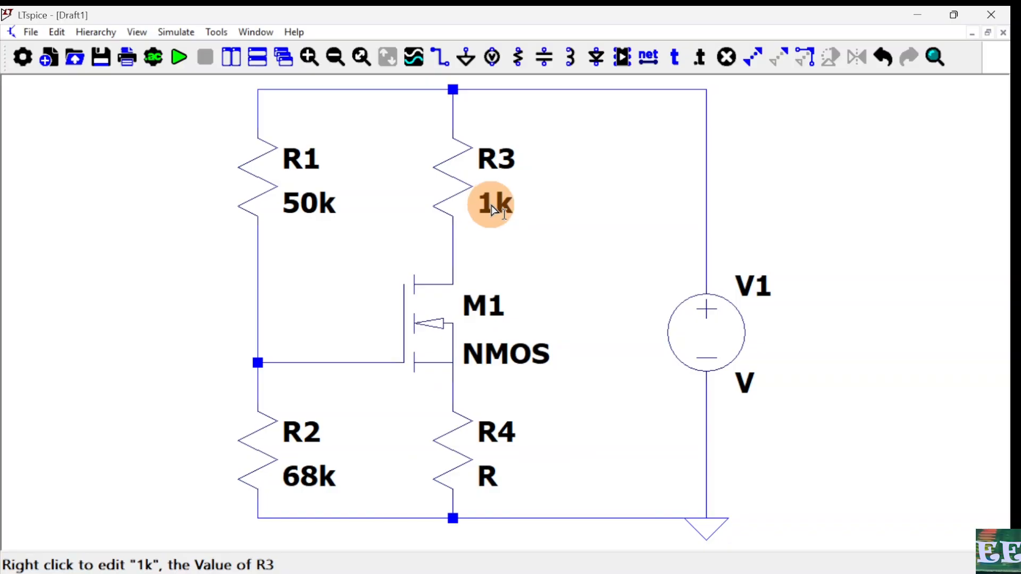
pyautogui.rightClick(485, 480)
pyautogui.write('1k')
pyautogui.press('Return')
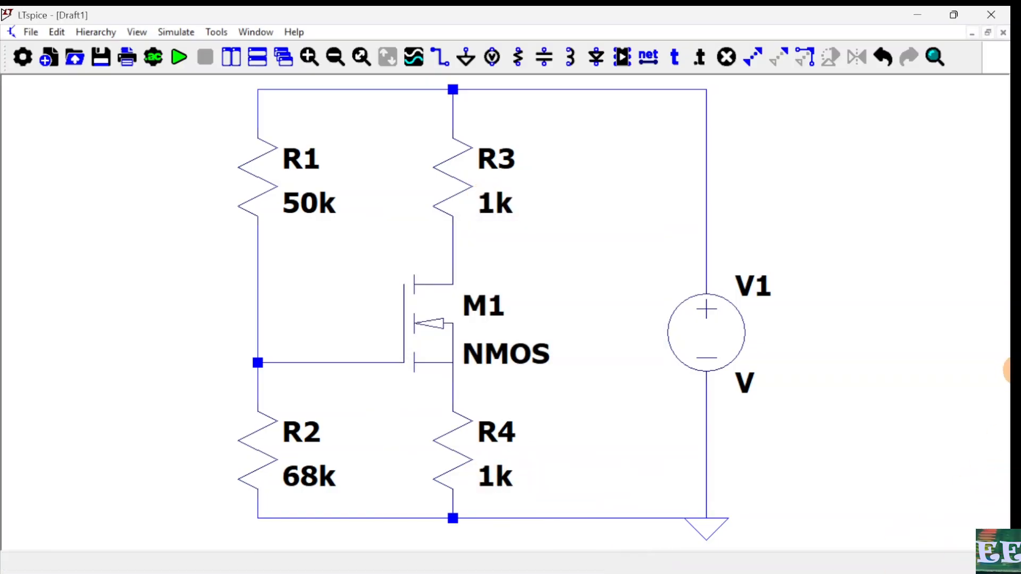
# Set the value of voltage source V1 to 10
pyautogui.rightClick(743, 388)
pyautogui.press('Escape')
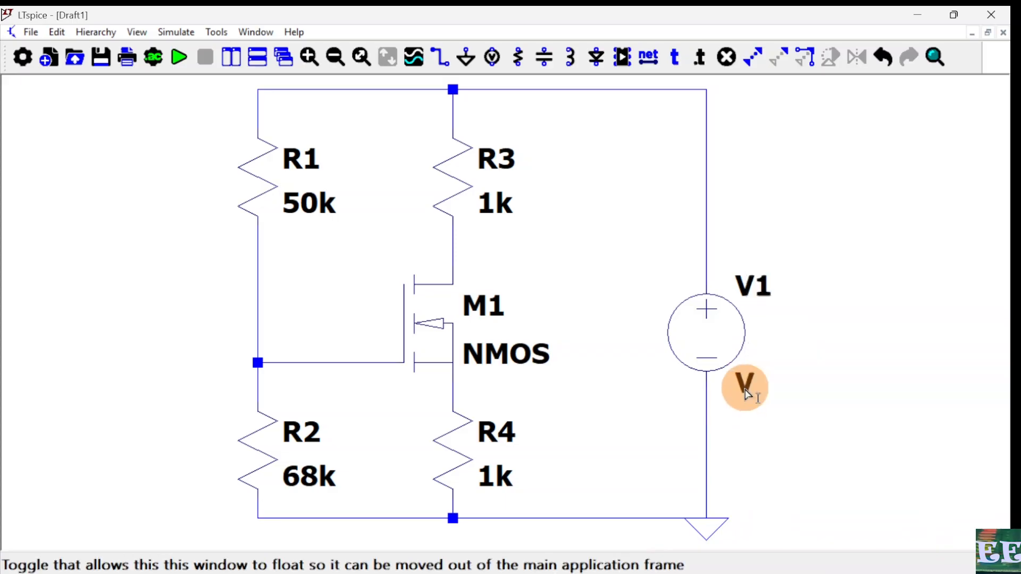
pyautogui.rightClick(743, 386)
pyautogui.write('10')
pyautogui.press('Return')
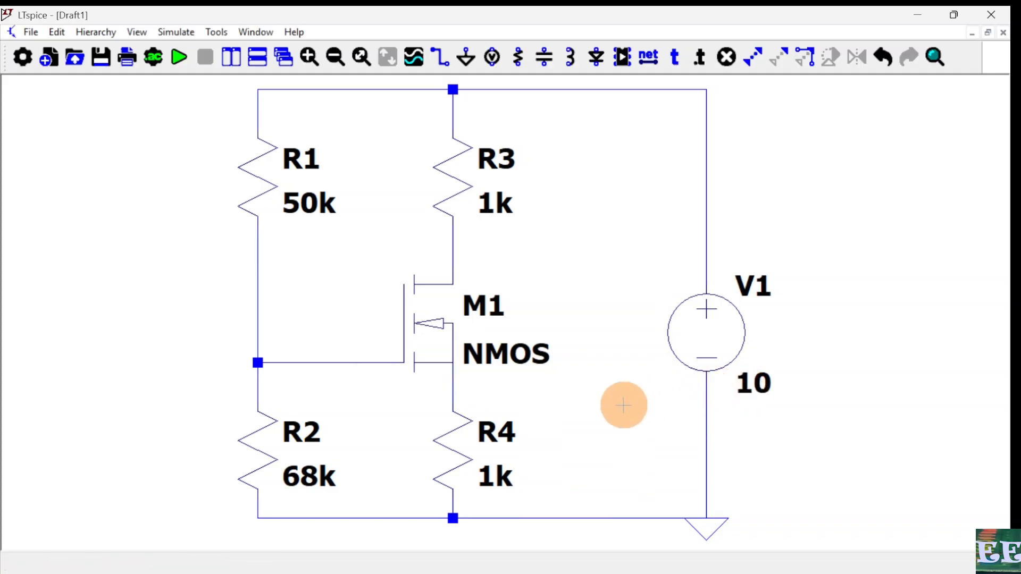
# Switch to Notepad and copy the complete .model BS170P definition from BS170 Model.txt
pyautogui.hotkey('alt', 'Tab')
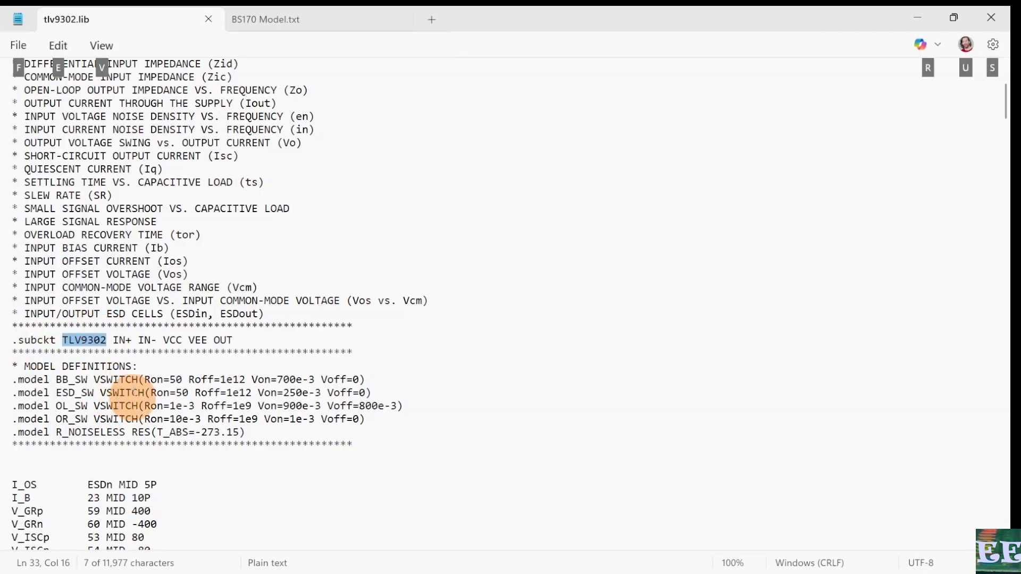
pyautogui.click(311, 26)
pyautogui.moveTo(309, 125); pyautogui.dragTo(6, 77)
pyautogui.hotkey('ctrl', 'c')
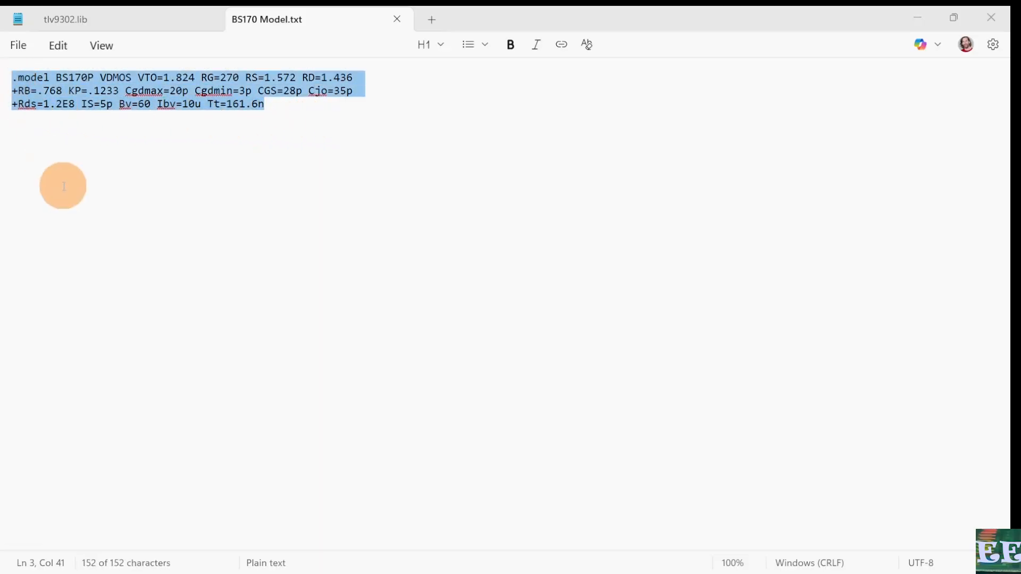
# Return to LTspice and place the copied .model BS170P text as a SPICE directive below the circuit
pyautogui.hotkey('alt', 'Tab')
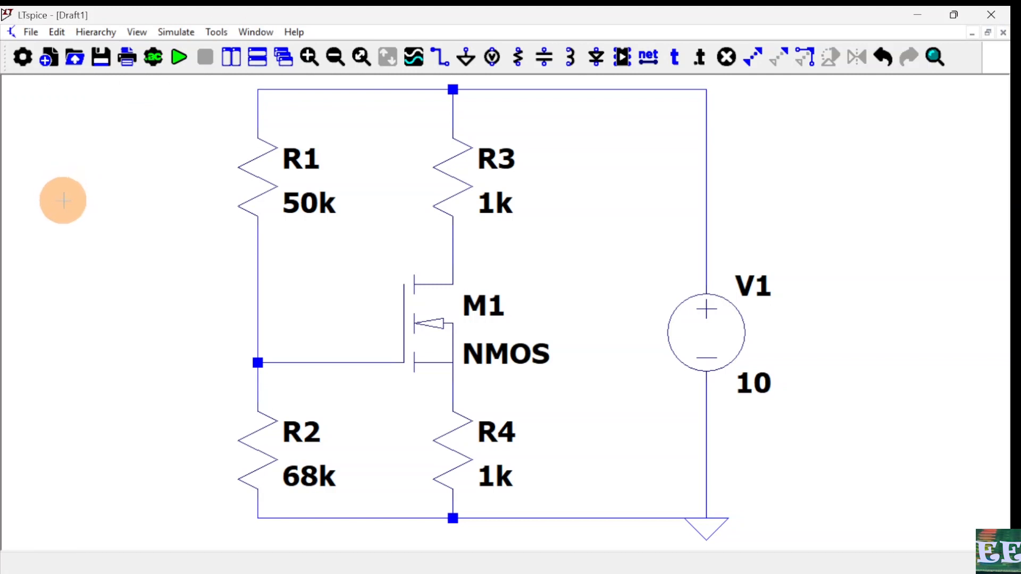
pyautogui.press('space')
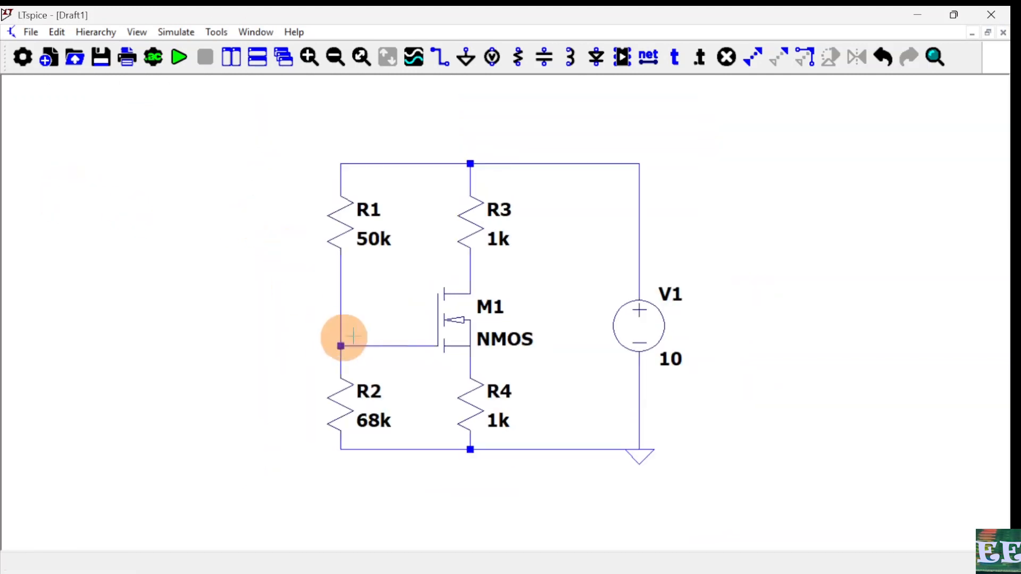
pyautogui.click(700, 59)
pyautogui.click(531, 319)
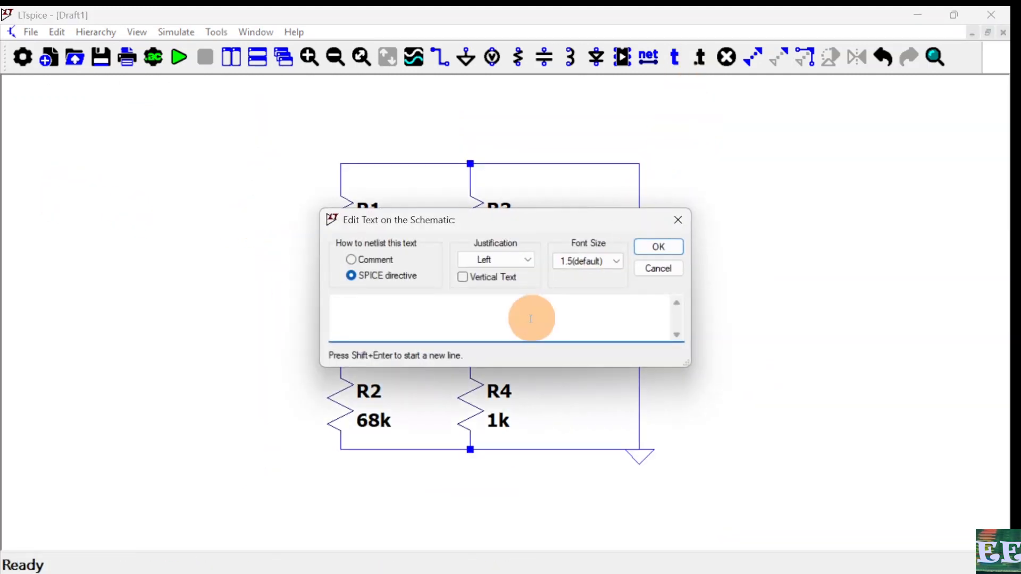
pyautogui.hotkey('ctrl', 'v')
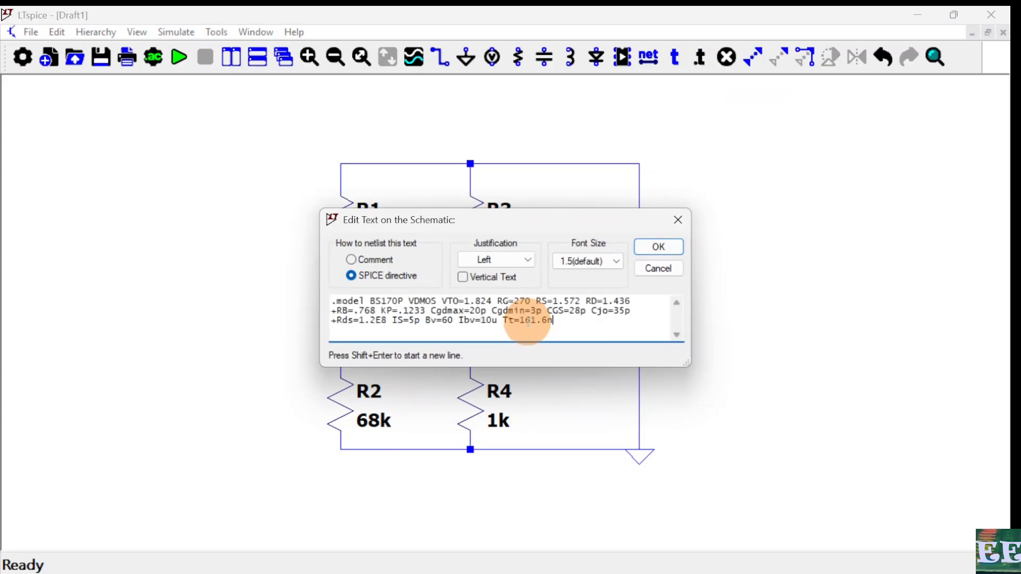
pyautogui.click(659, 247)
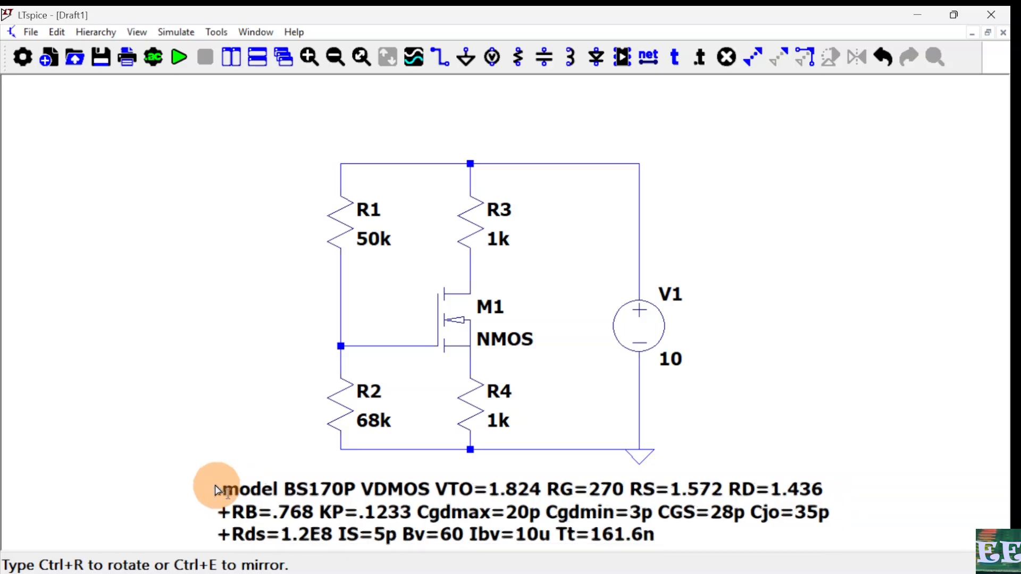
pyautogui.click(216, 484)
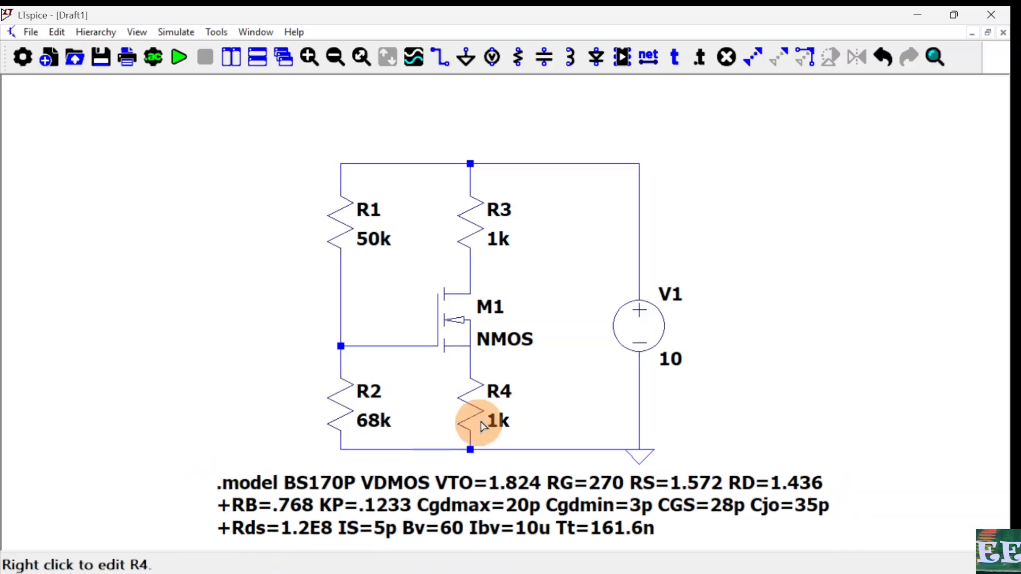
# Set the value of transistor M1 to BS170P so it uses the placed model
pyautogui.rightClick(504, 333)
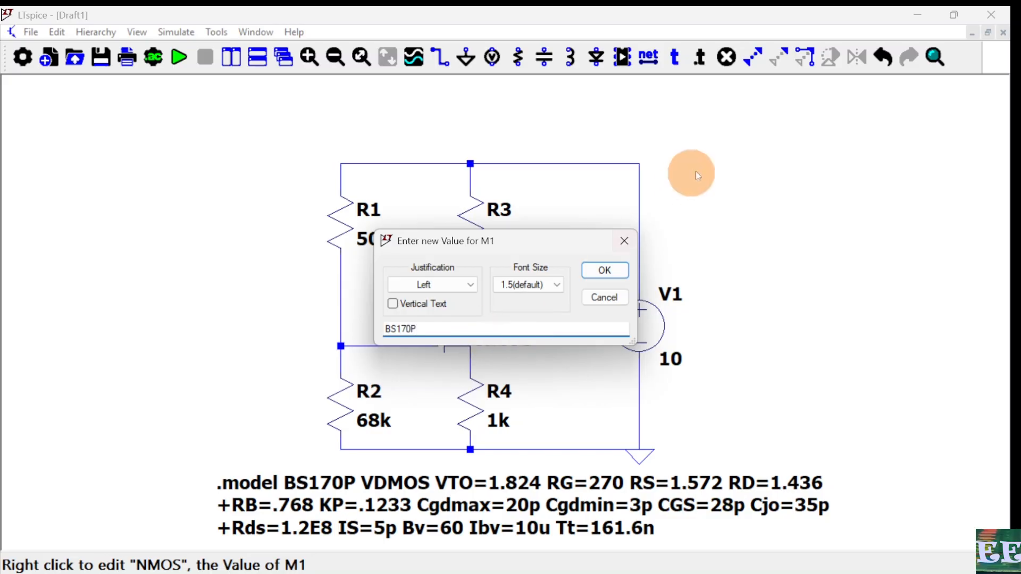
pyautogui.click(611, 270)
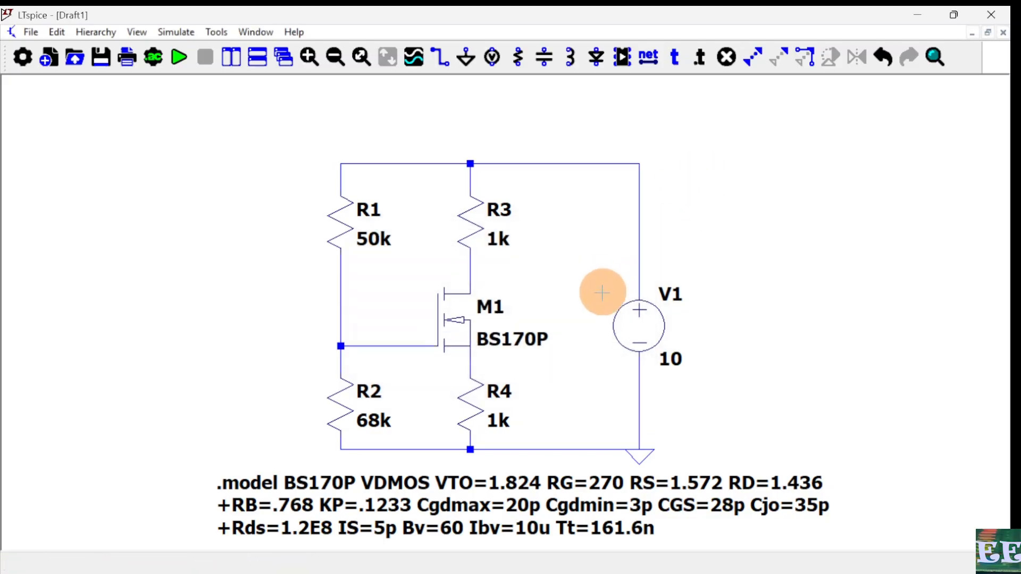
# Add a .op SPICE directive beside voltage source V1 and run the operating point simulation
pyautogui.click(703, 58)
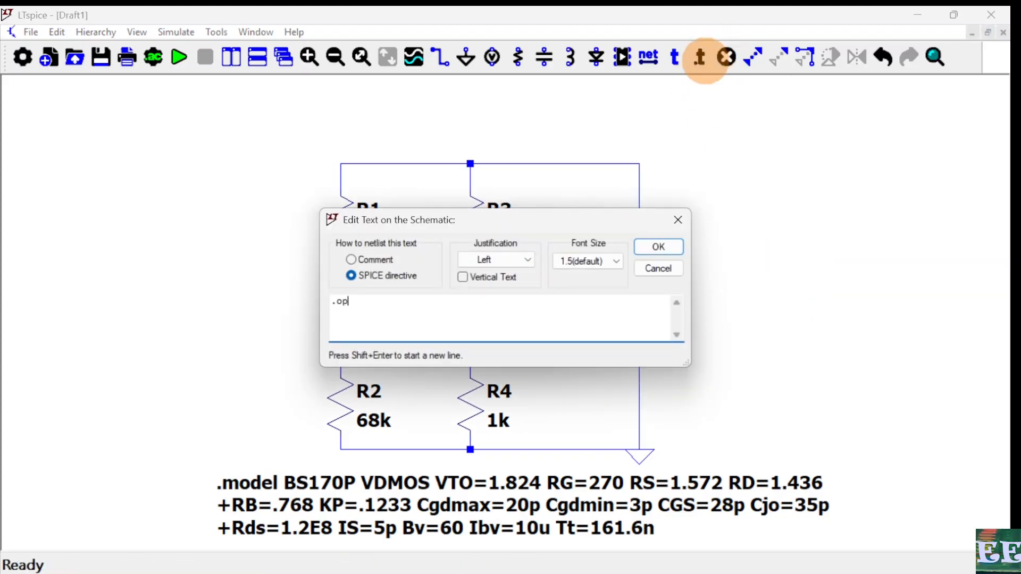
pyautogui.write('.op')
pyautogui.press('Return')
pyautogui.click(721, 362)
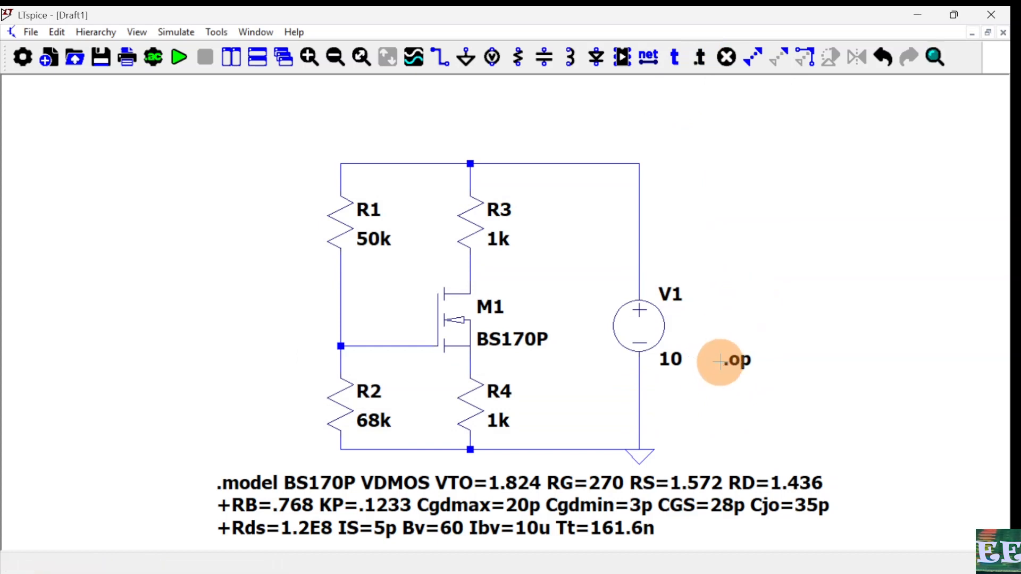
pyautogui.click(180, 59)
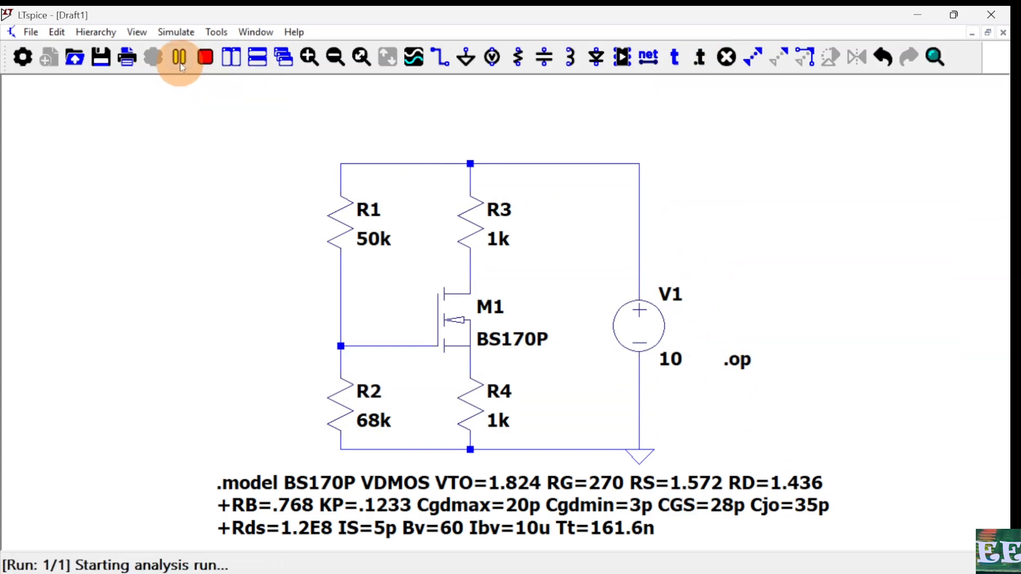